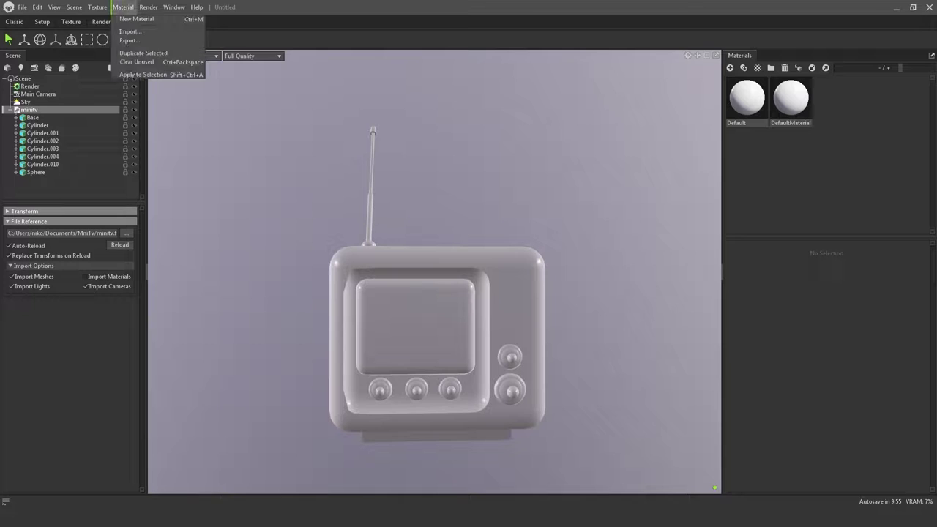
# Add a turntable object for the minitv model and switch to the Workspace 1 layout
pyautogui.moveTo(74, 7)
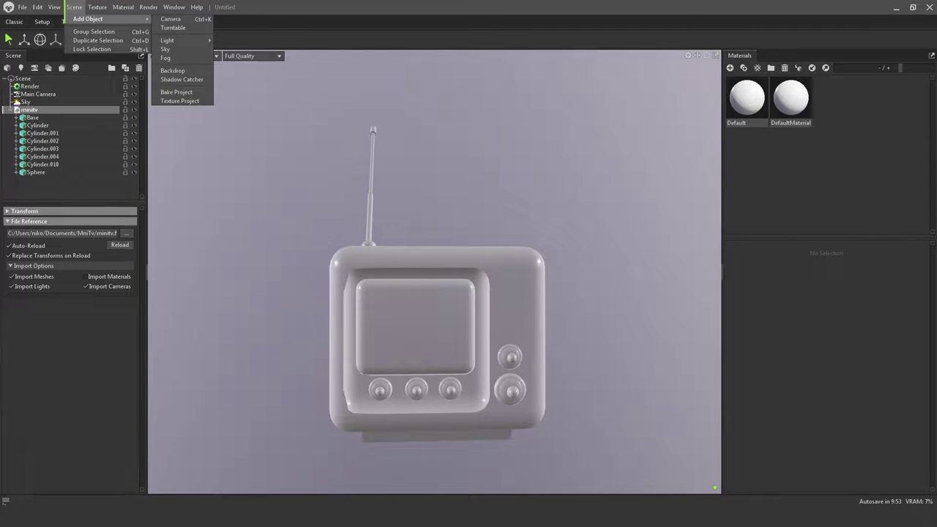
pyautogui.click(172, 27)
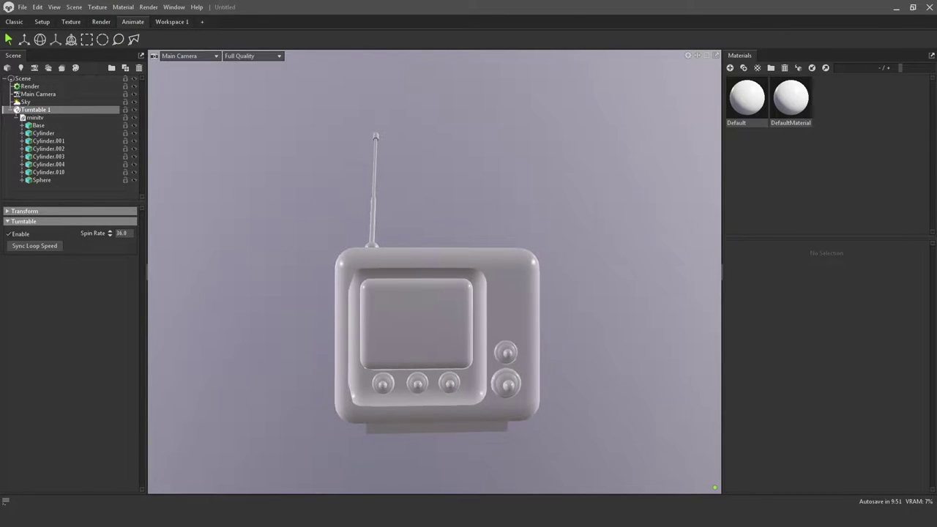
pyautogui.click(171, 22)
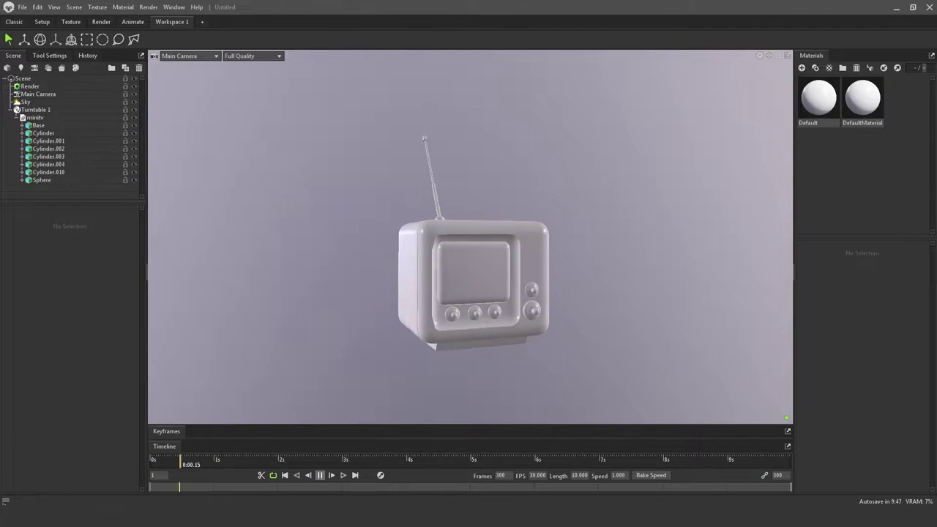
# Hide the timeline and show it again
pyautogui.click(174, 7)
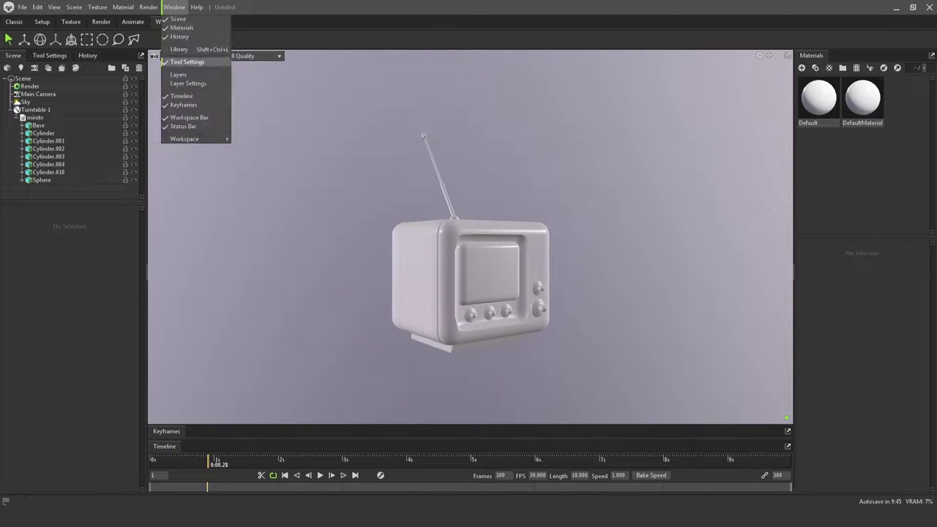
pyautogui.click(182, 95)
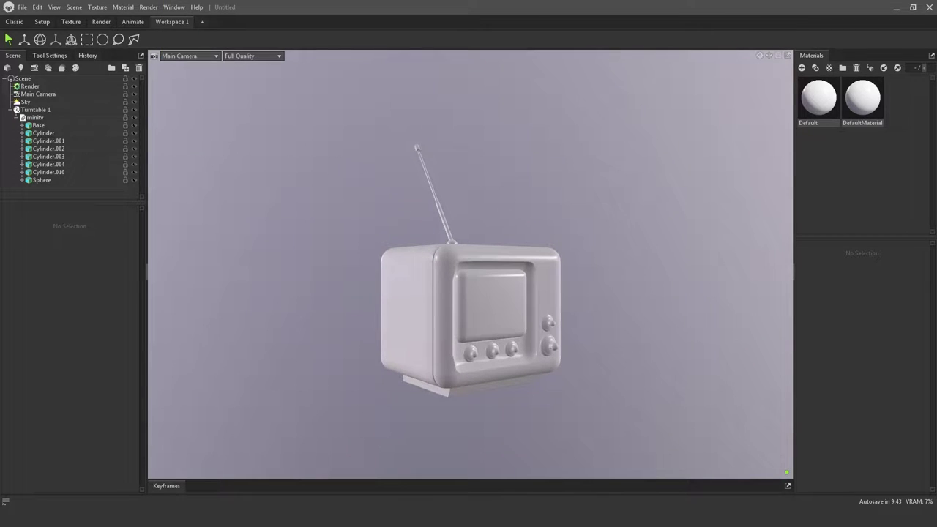
pyautogui.click(174, 6)
pyautogui.click(181, 96)
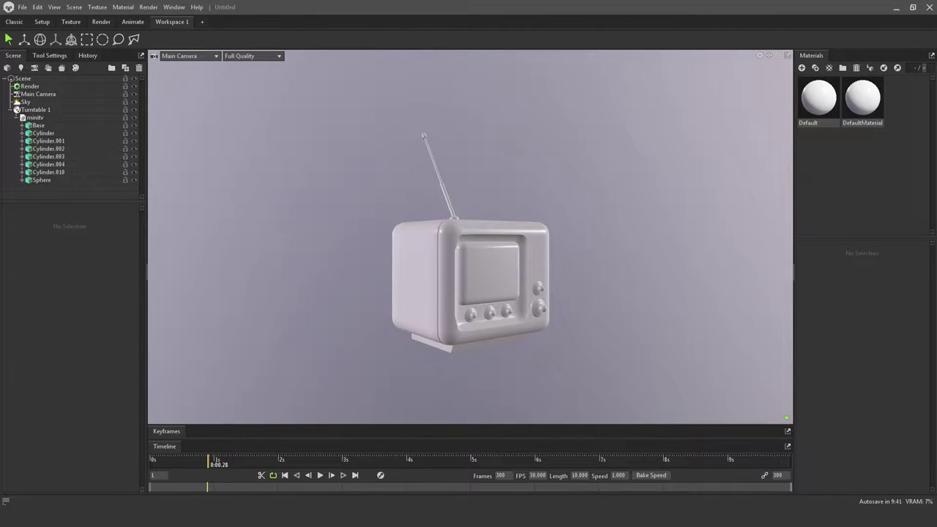
# Play the turntable animation and return the playhead to the first frame
pyautogui.click(320, 475)
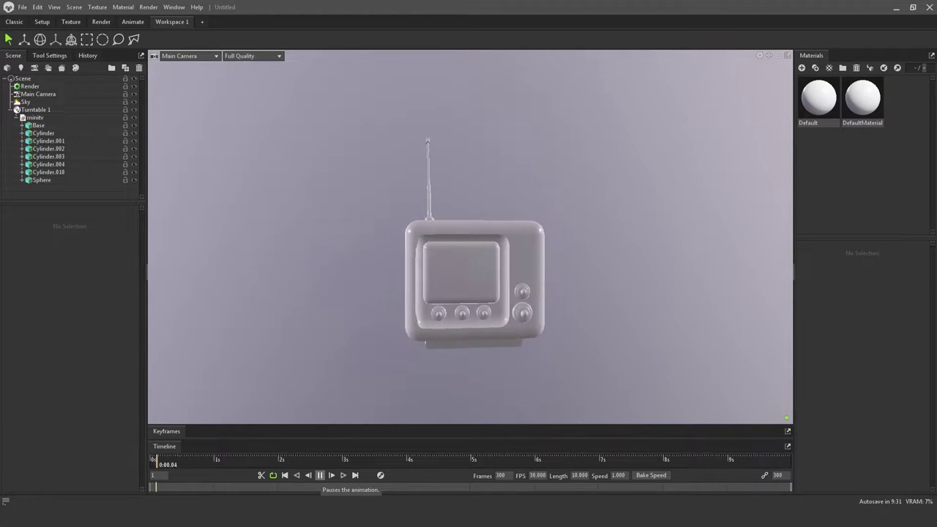
pyautogui.moveTo(174, 460); pyautogui.dragTo(150, 460)
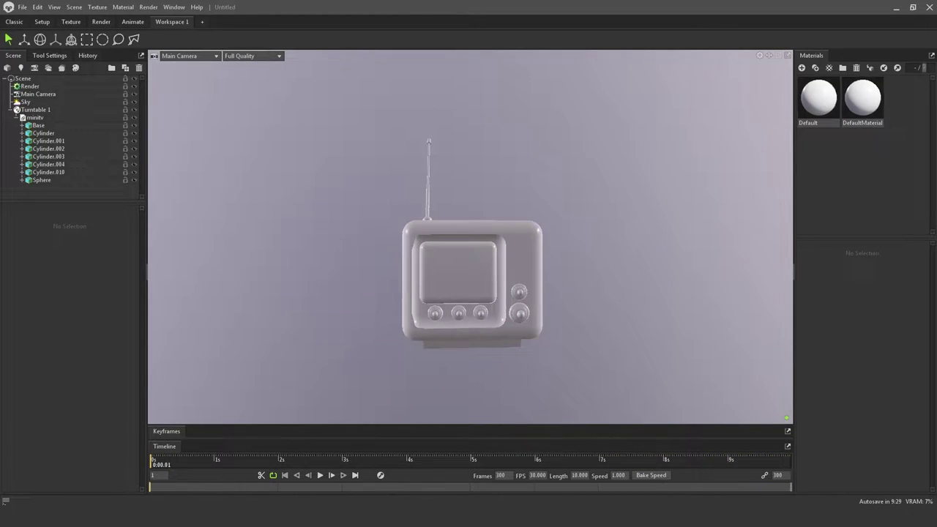
# Load test_tv_MiniTVMaterial_Normal as normal map and test_tv_MiniTVMaterial_BaseColor as albedo map of DefaultMaterial
pyautogui.click(818, 99)
pyautogui.click(862, 99)
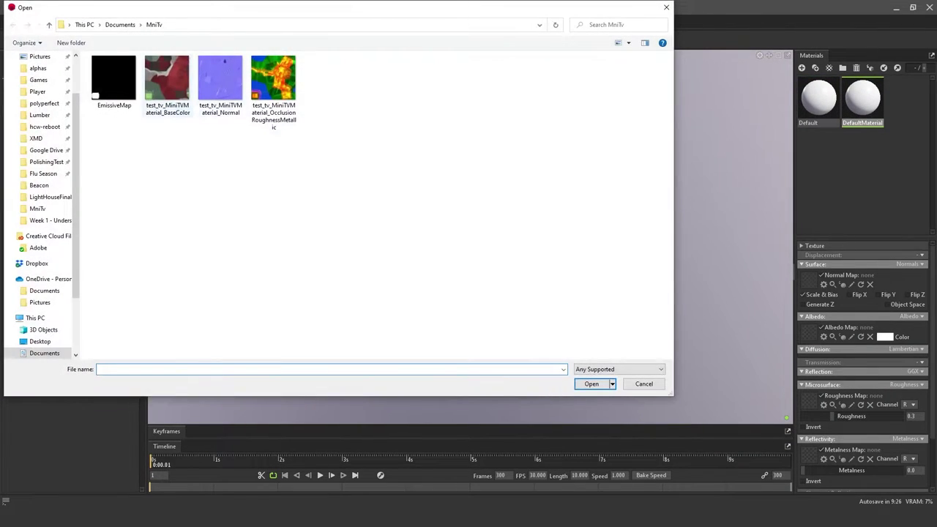
pyautogui.doubleClick(220, 82)
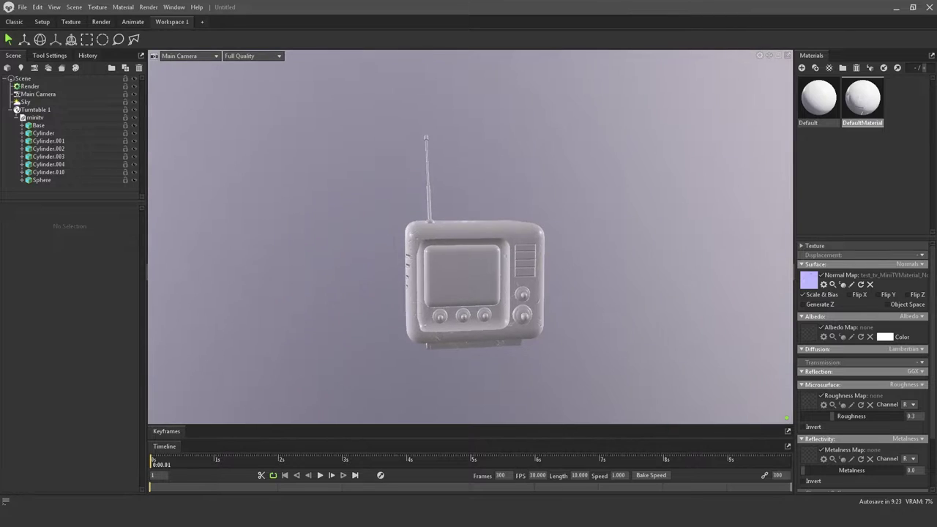
pyautogui.click(808, 333)
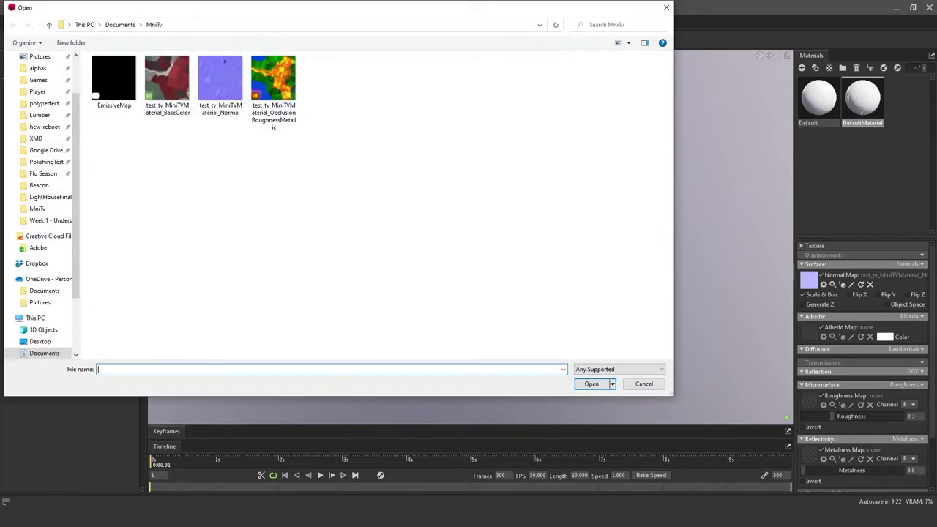
pyautogui.doubleClick(166, 81)
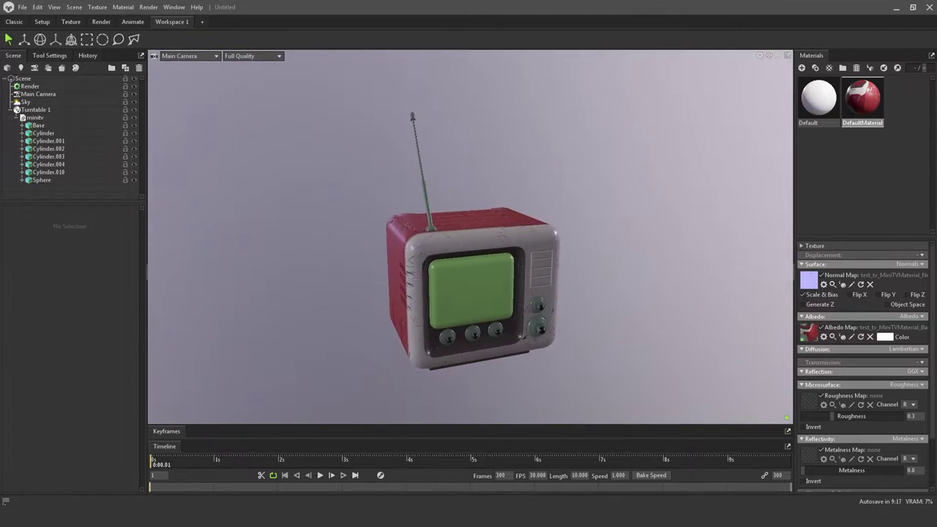
# Load test_tv_MiniTVMaterial_OcclusionRoughnessMetallic as the roughness map and set its channel to G
pyautogui.click(809, 400)
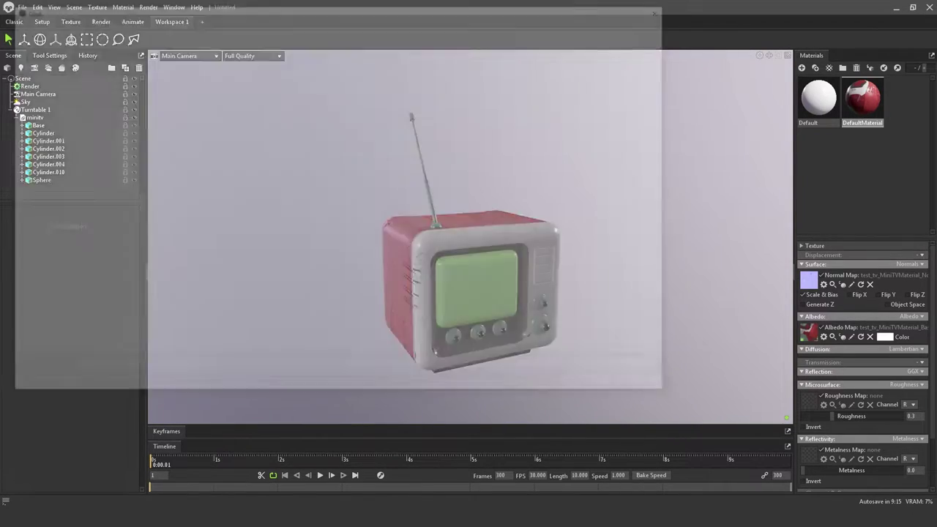
pyautogui.click(274, 84)
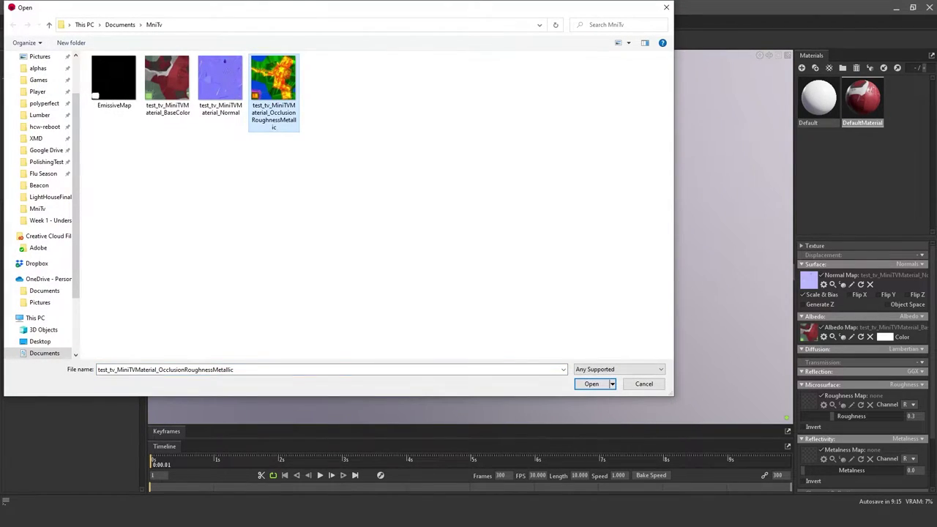
pyautogui.doubleClick(272, 87)
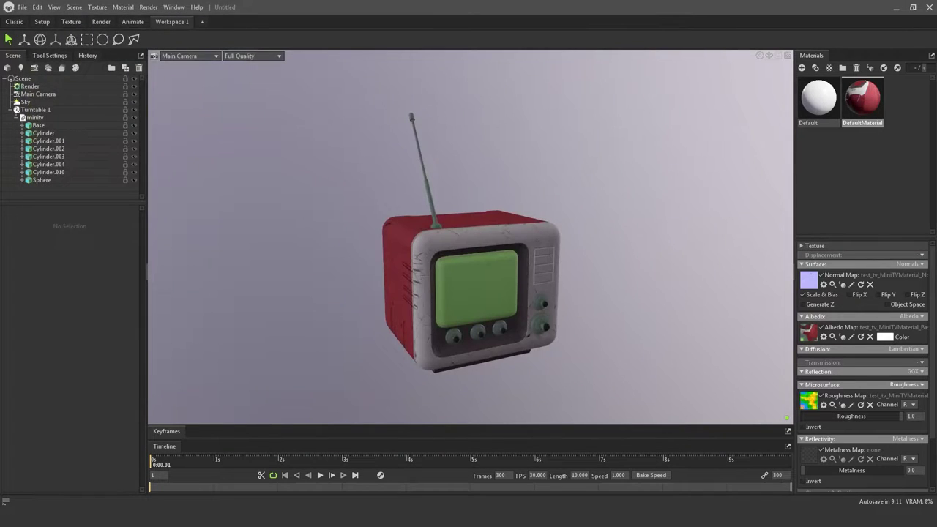
pyautogui.click(908, 404)
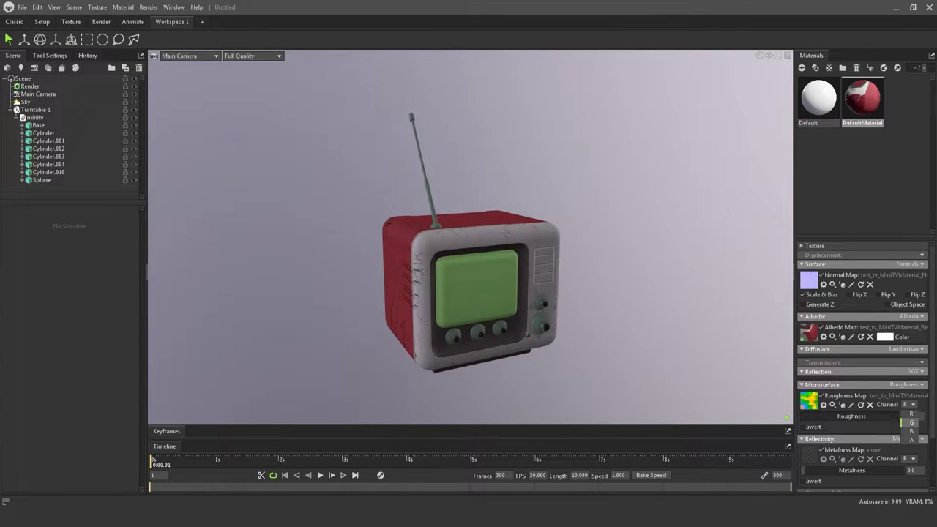
pyautogui.click(911, 422)
# Load test_tv_MiniTVMaterial_OcclusionRoughnessMetallic as the metalness map and set its channel to B
pyautogui.scroll(-1, 911, 422)
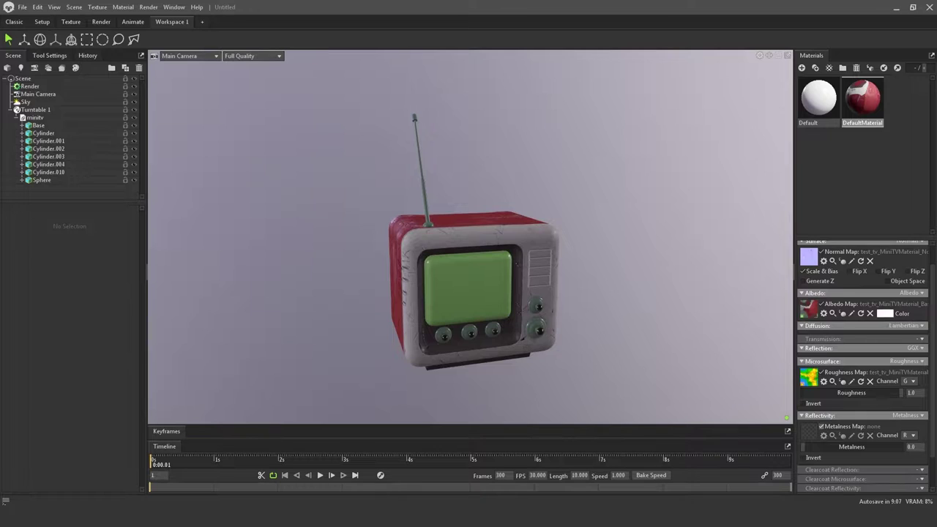
pyautogui.click(809, 431)
pyautogui.doubleClick(273, 84)
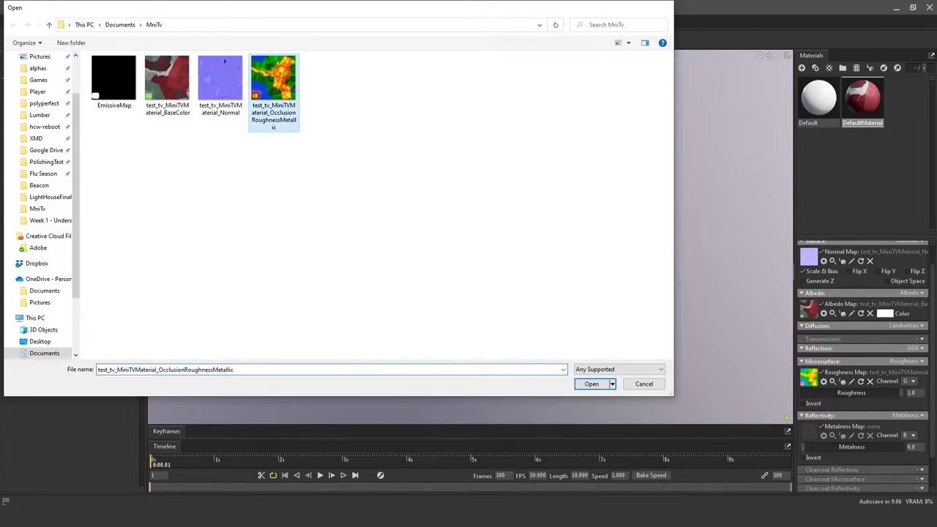
pyautogui.click(911, 435)
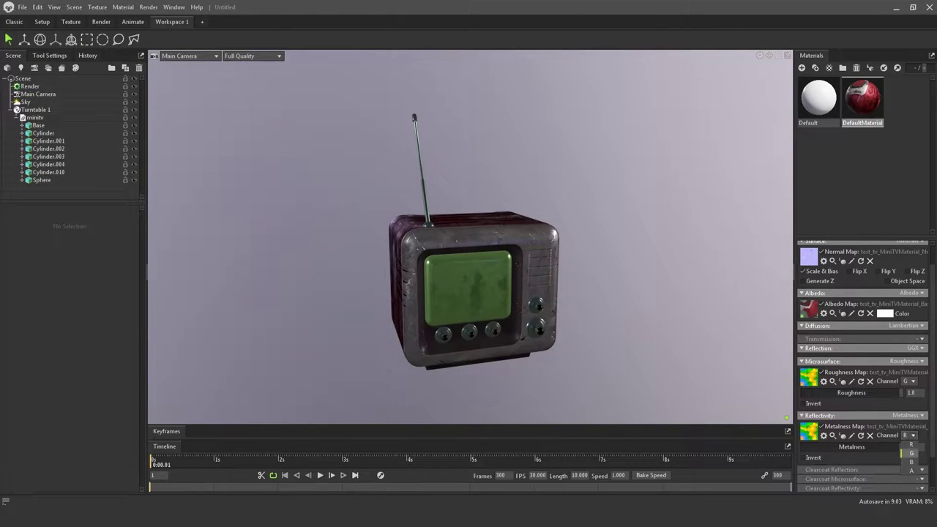
pyautogui.click(909, 453)
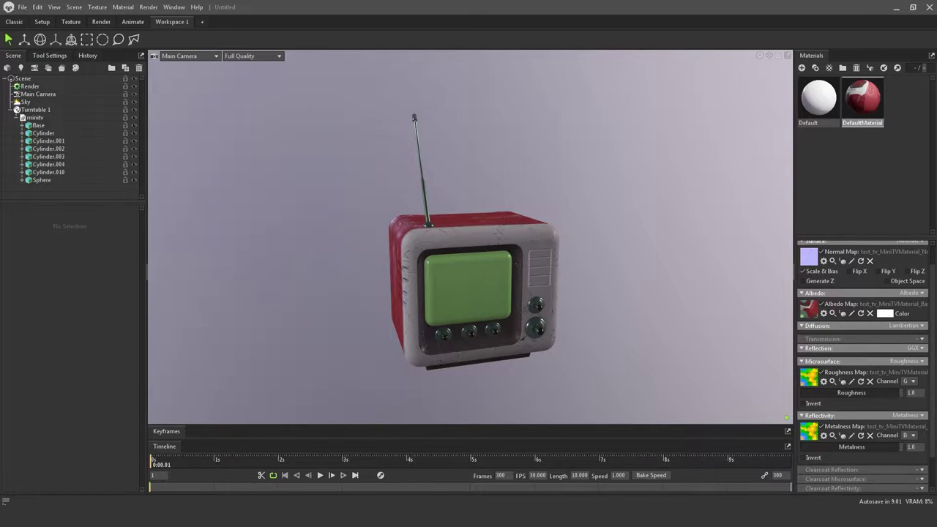
# Enable Occlusion on the material and load test_tv_MiniTVMaterial_OcclusionRoughnessMetallic as the occlusion map
pyautogui.scroll(-2, 866, 366)
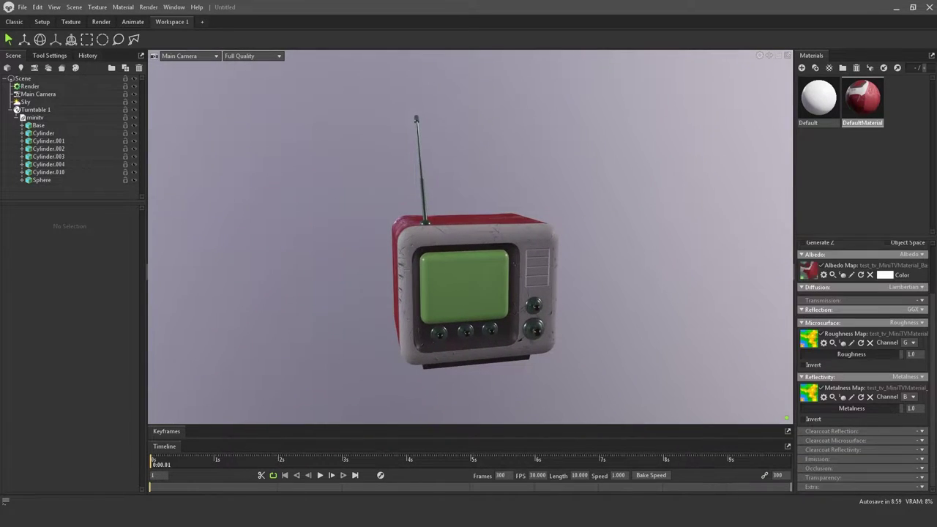
pyautogui.click(919, 468)
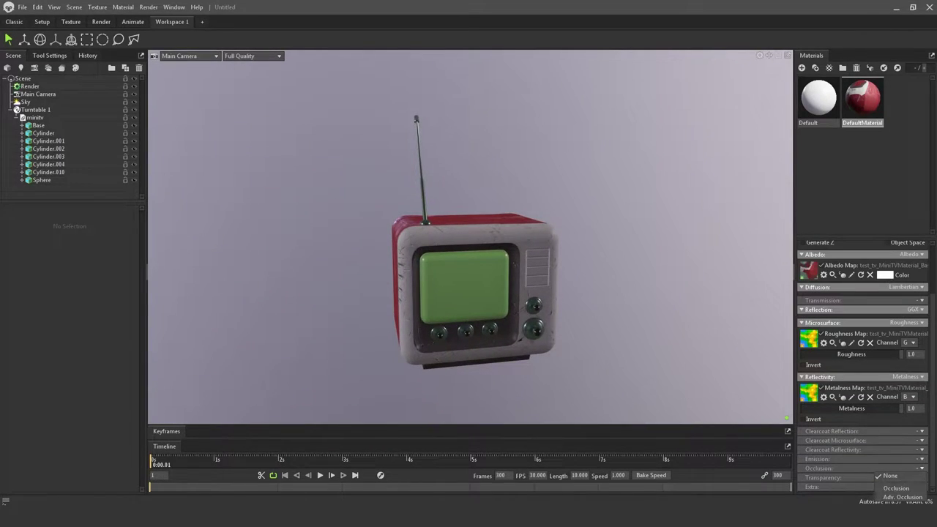
pyautogui.click(896, 488)
pyautogui.scroll(-2, 825, 472)
pyautogui.click(809, 439)
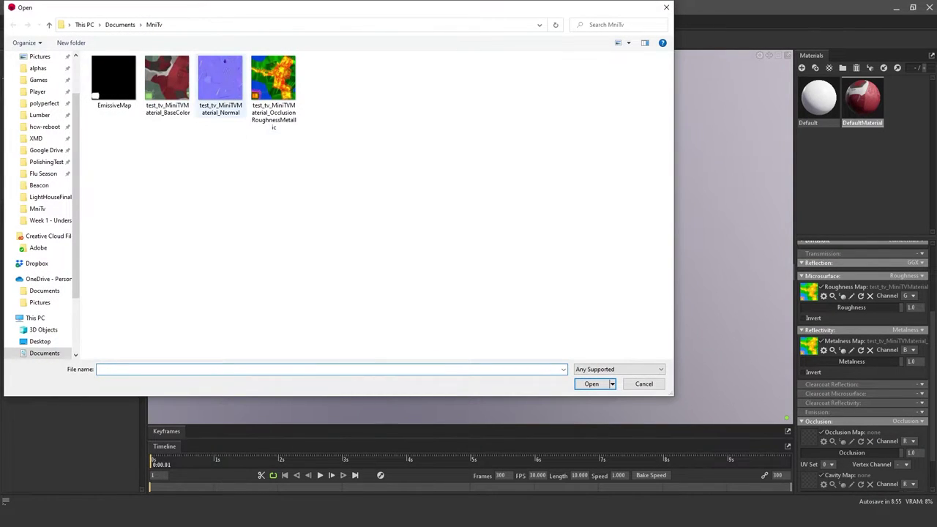
pyautogui.doubleClick(273, 77)
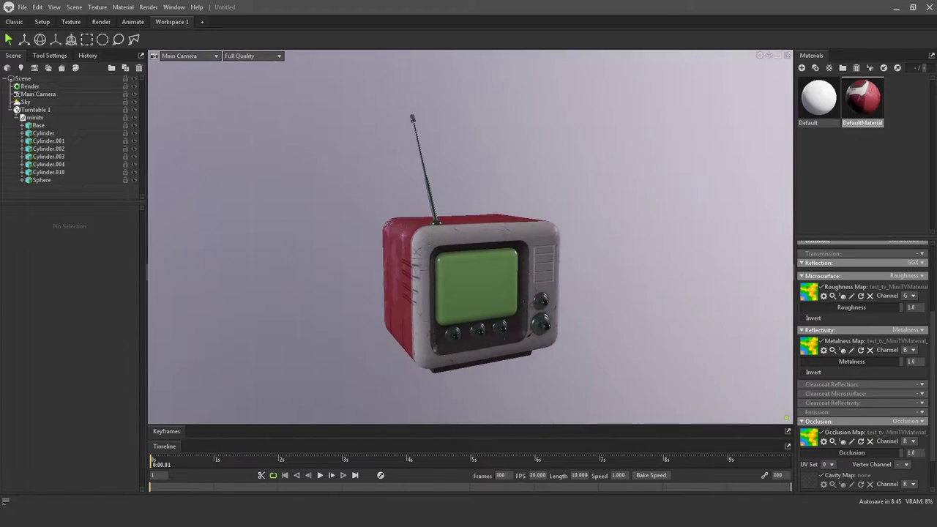
# Set the material's emission type to Emissive and load EmissiveMap as the emissive map
pyautogui.scroll(-2, 864, 366)
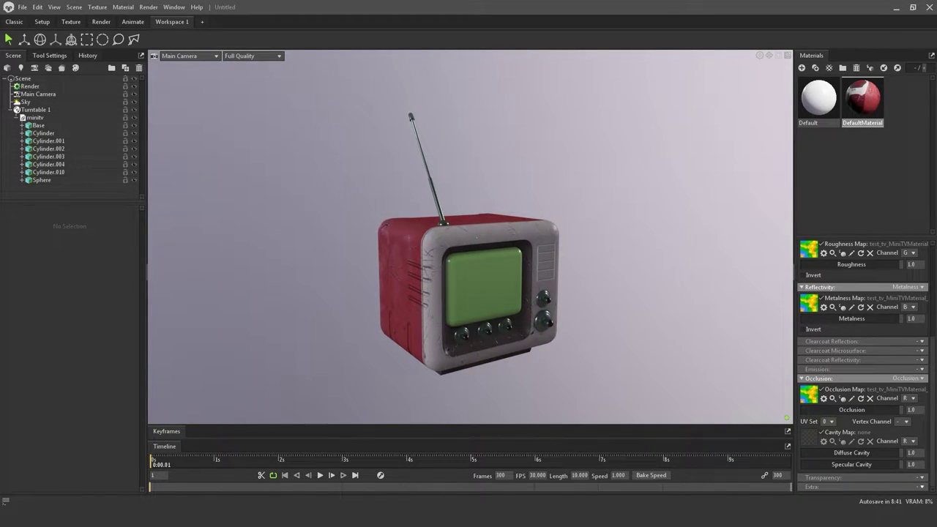
pyautogui.click(921, 487)
pyautogui.click(911, 477)
pyautogui.click(909, 378)
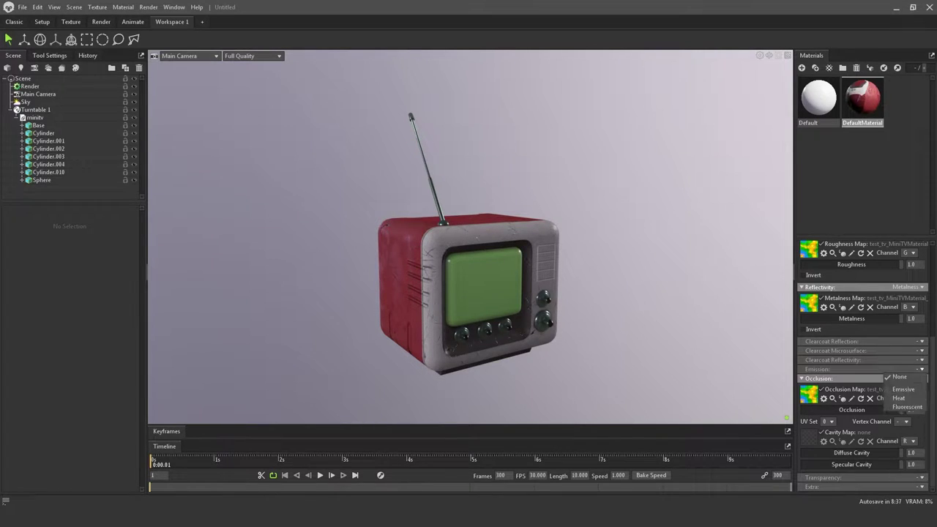
pyautogui.click(903, 388)
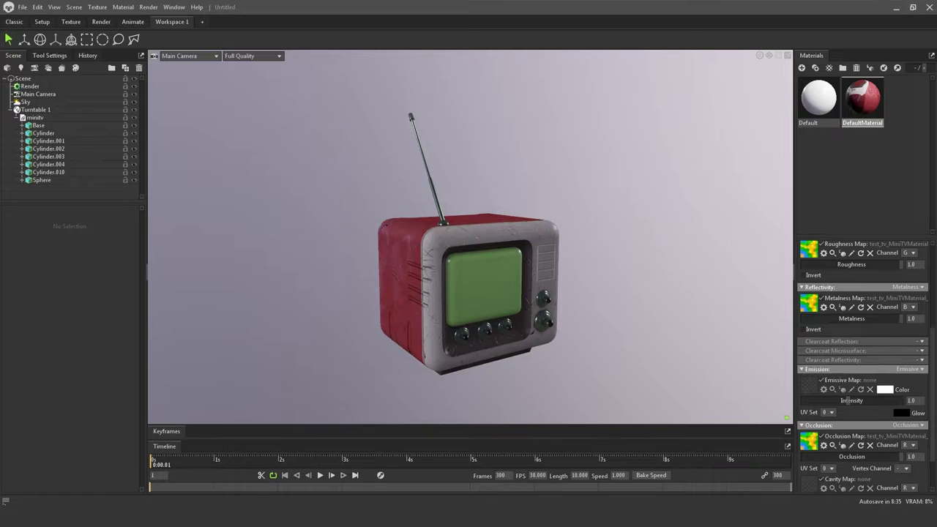
pyautogui.click(809, 384)
pyautogui.click(95, 95)
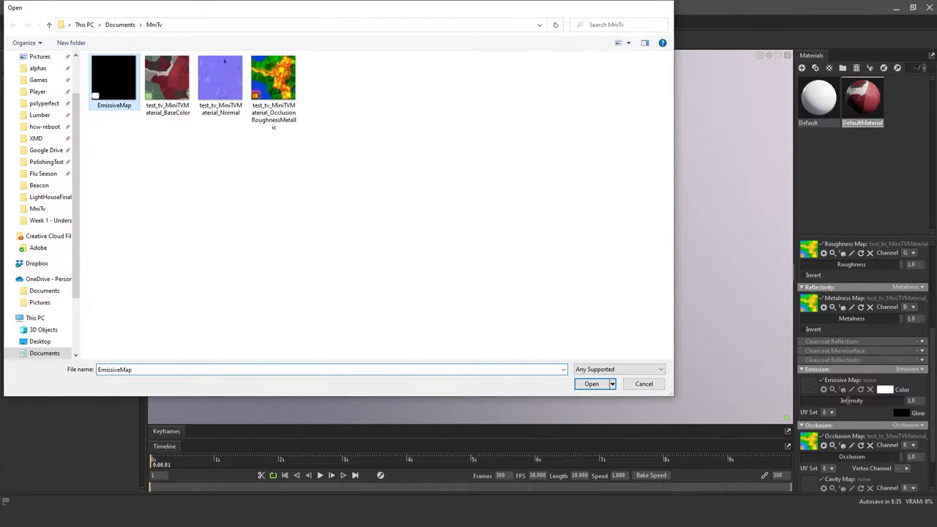
pyautogui.press('Return')
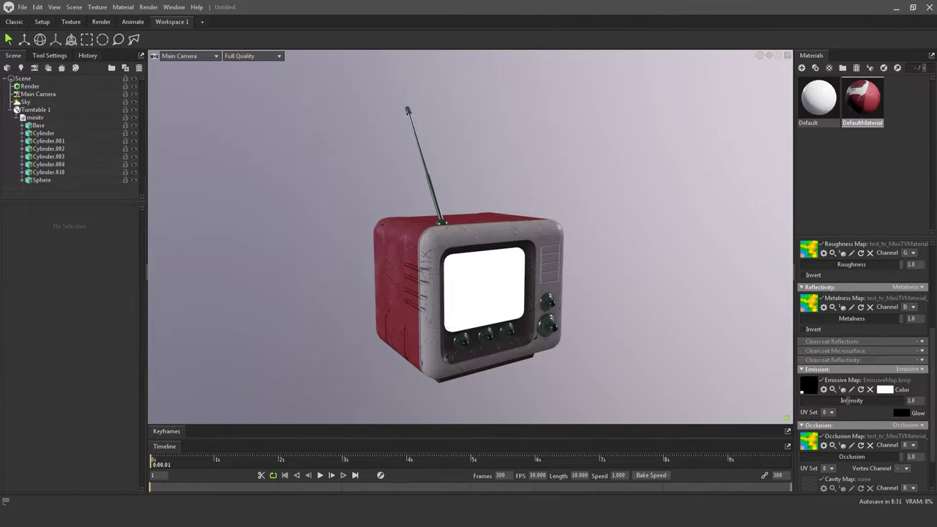
# Change the emissive colour of the TV screen to light green
pyautogui.click(885, 390)
pyautogui.moveTo(484, 283); pyautogui.dragTo(484, 273)
pyautogui.moveTo(412, 202); pyautogui.dragTo(402, 187)
pyautogui.click(570, 193)
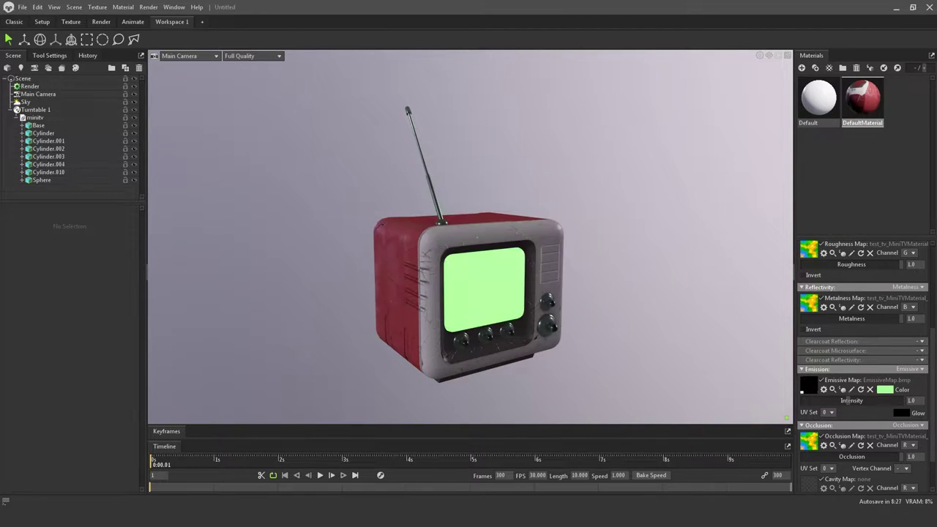
# Try a light green glow colour (a3ff64) for the material's emission
pyautogui.moveTo(545, 242); pyautogui.dragTo(439, 245)
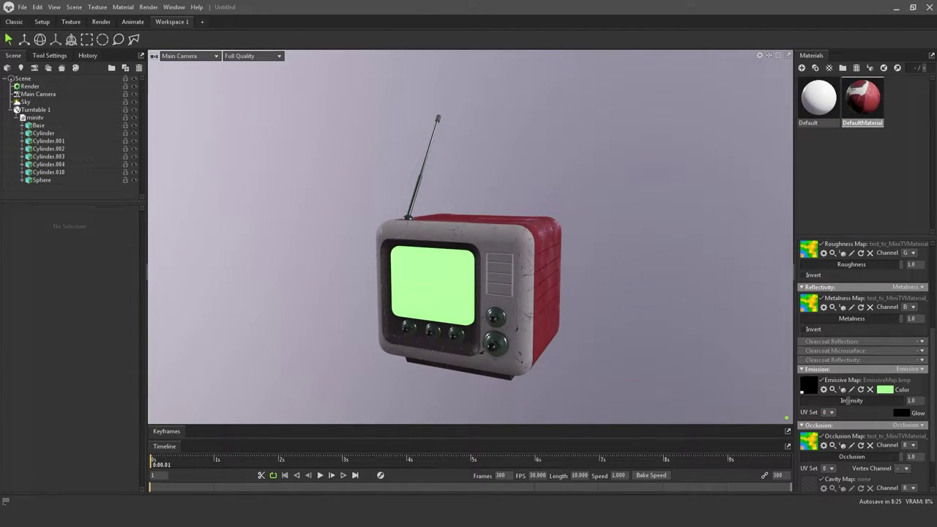
pyautogui.click(901, 413)
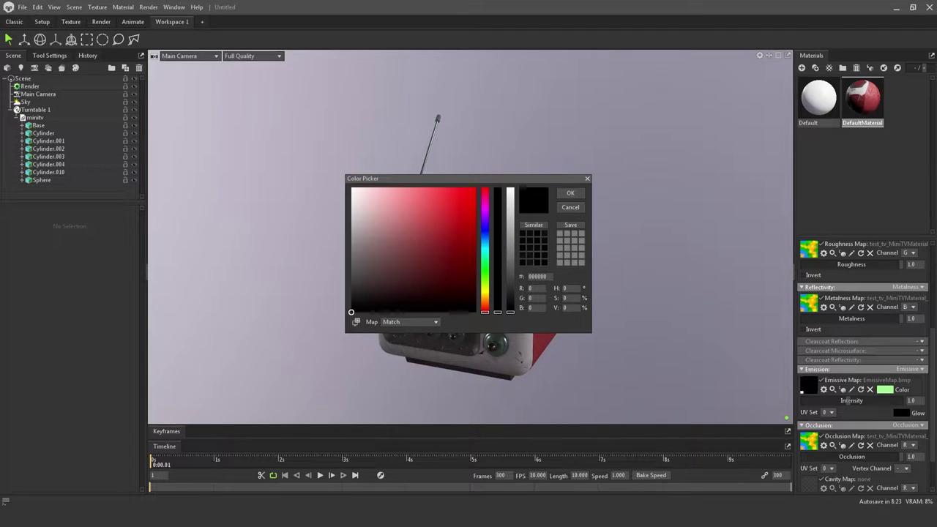
pyautogui.click(485, 279)
pyautogui.click(427, 187)
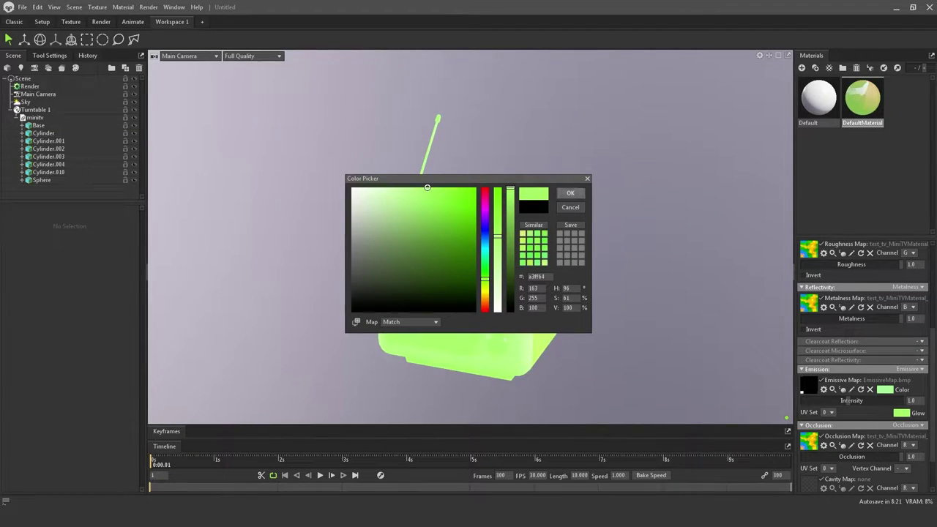
pyautogui.press('Escape')
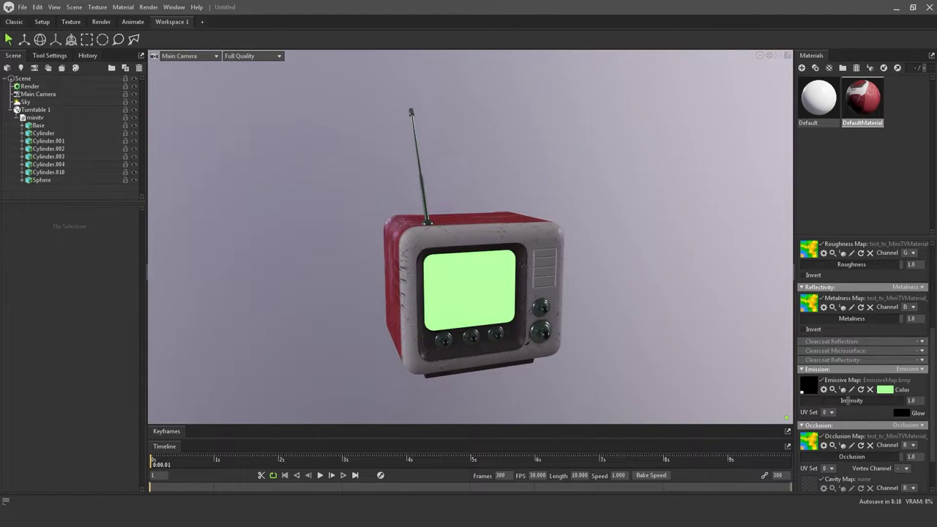
# Lower the emissive intensity of the TV screen to about 0.621
pyautogui.moveTo(849, 401)
pyautogui.mouseDown()
pyautogui.moveTo(864, 400)
pyautogui.moveTo(838, 400)
pyautogui.mouseUp()
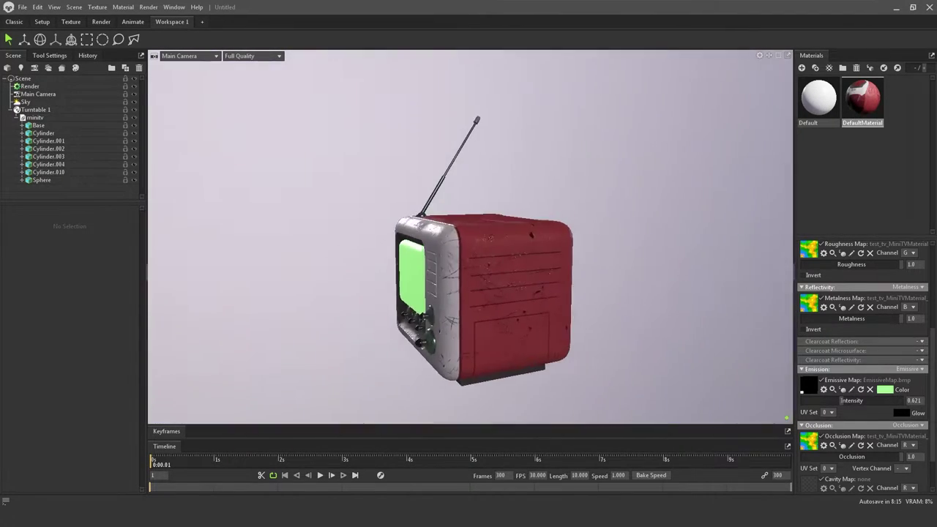
# Enable ambient occlusion in the scene's render settings for ambient, diffuse and specular lighting
pyautogui.moveTo(425, 271); pyautogui.dragTo(527, 271)
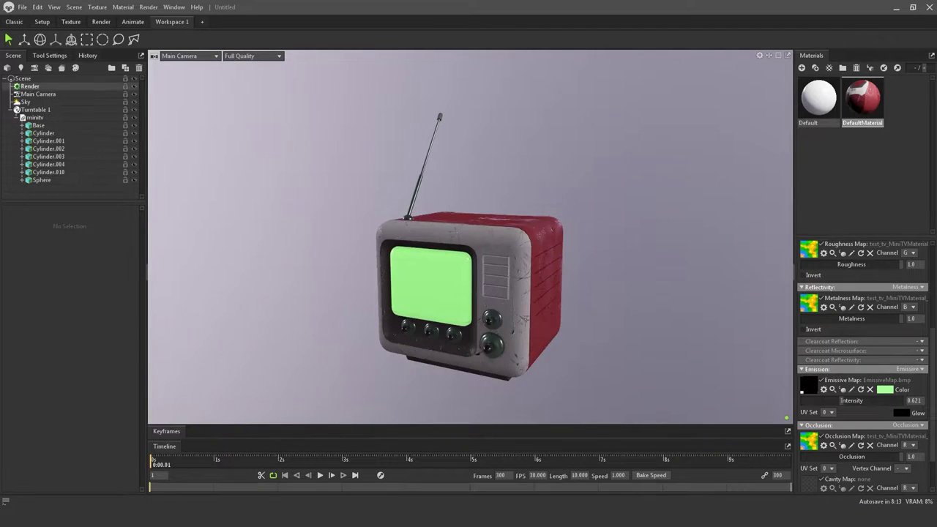
pyautogui.click(30, 87)
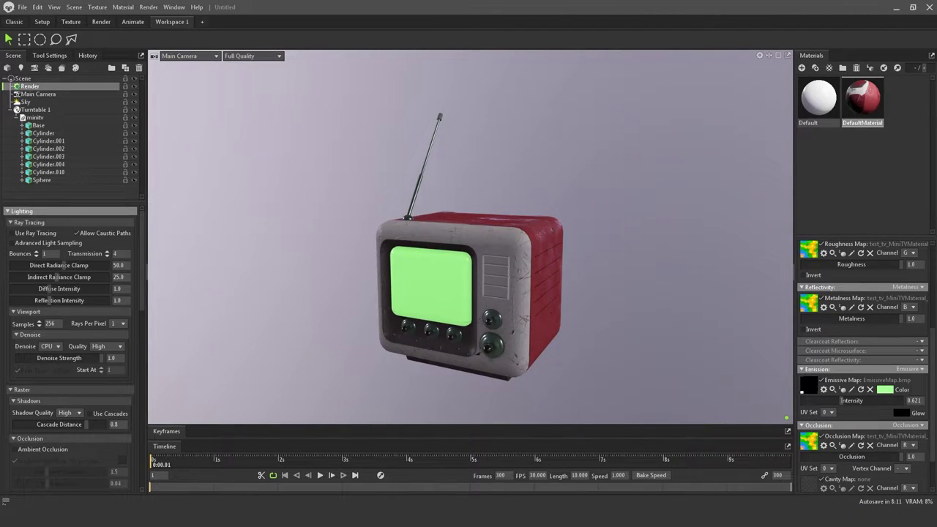
pyautogui.scroll(-5, 74, 347)
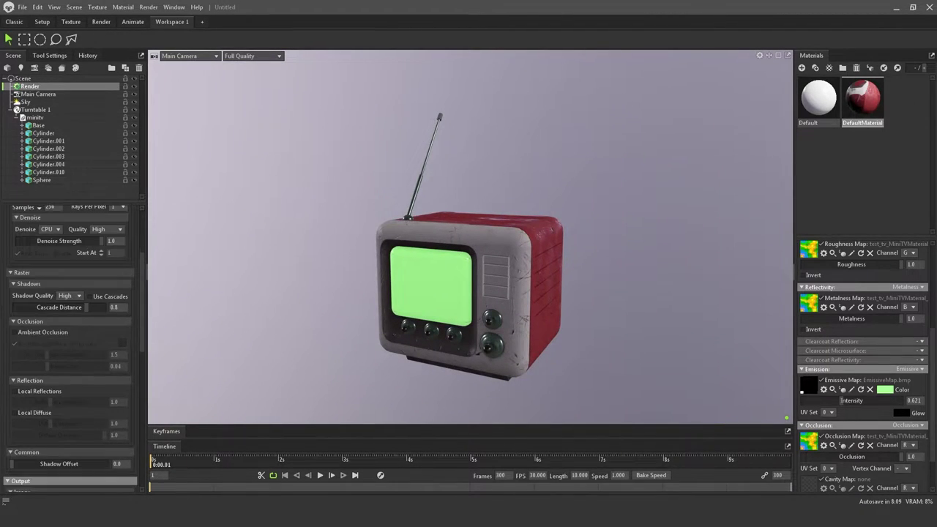
pyautogui.click(15, 331)
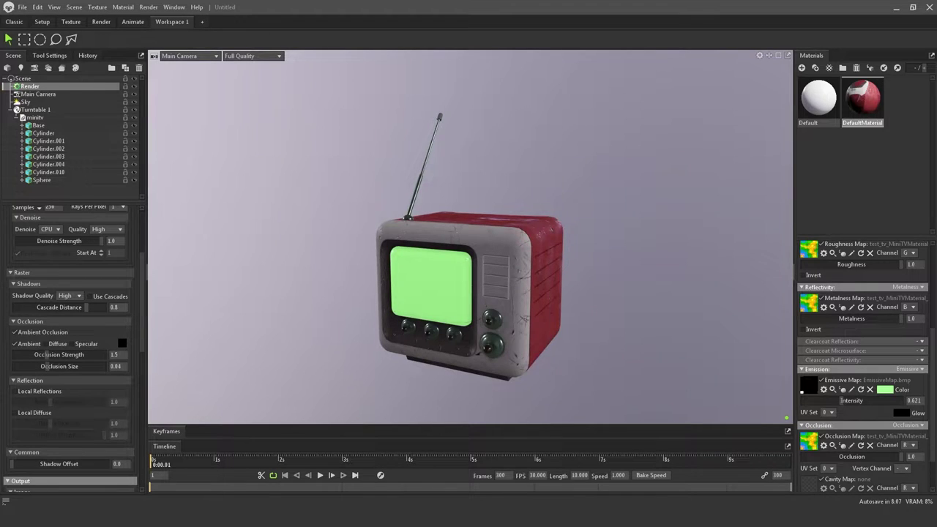
pyautogui.scroll(-2, 70, 329)
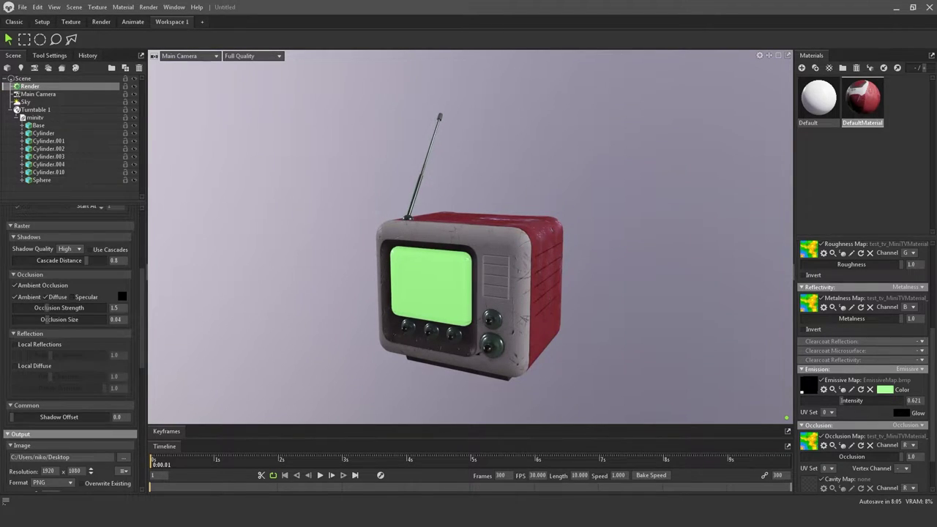
# Enable local reflections and local diffuse in the render settings, with the reflection intensity at about 1.323
pyautogui.click(15, 344)
pyautogui.click(14, 365)
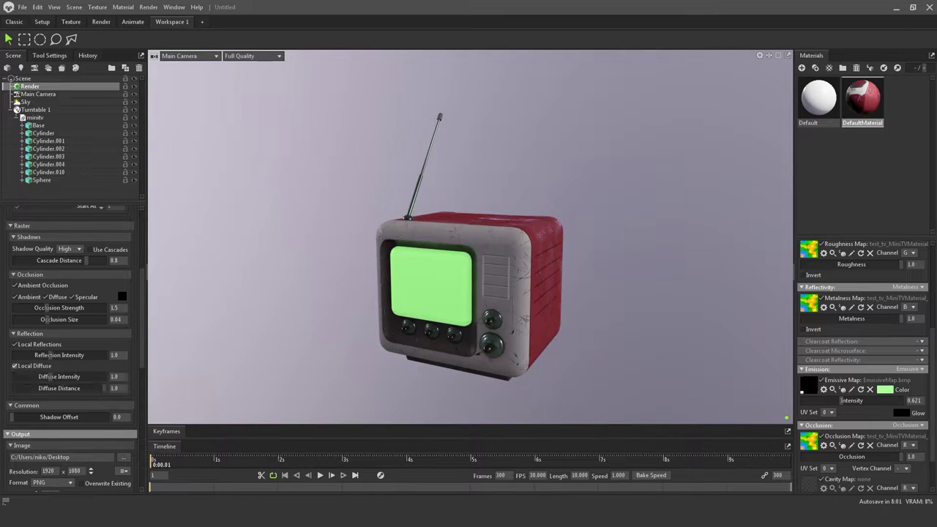
pyautogui.moveTo(51, 355); pyautogui.dragTo(105, 355)
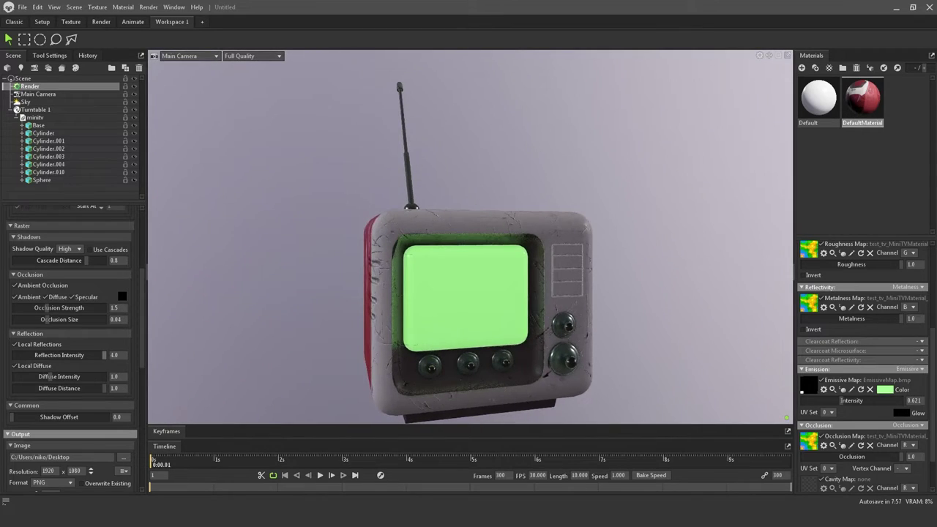
pyautogui.moveTo(105, 355); pyautogui.dragTo(57, 355)
pyautogui.moveTo(512, 293); pyautogui.dragTo(432, 302)
pyautogui.scroll(-4, 69, 344)
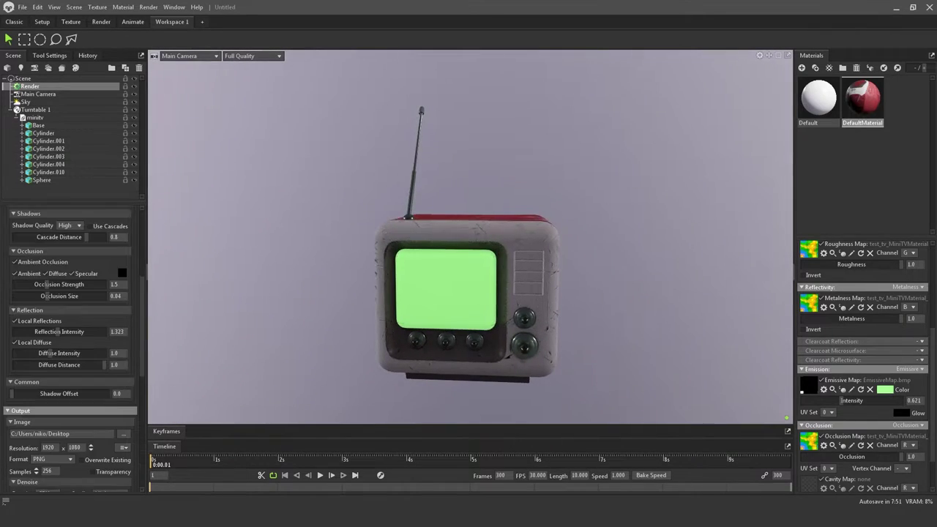
pyautogui.scroll(-7, 46, 218)
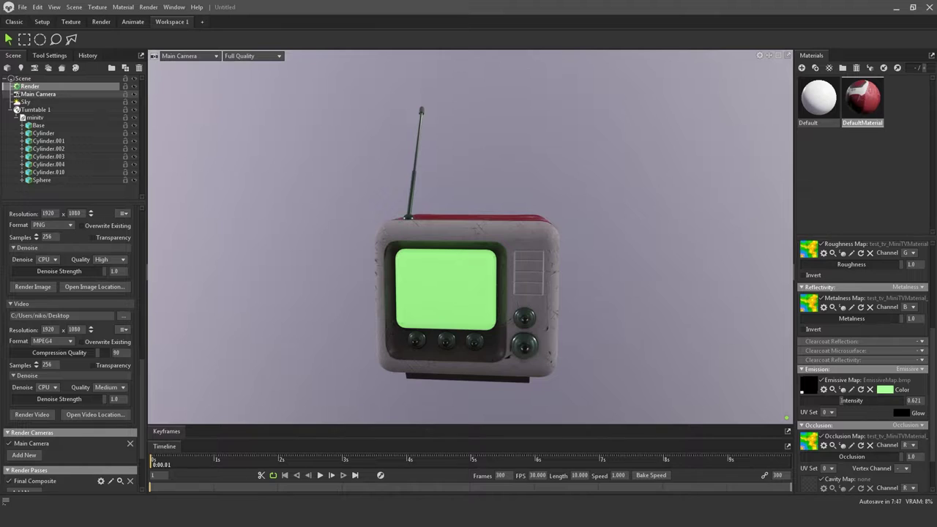
# Raise the main camera's bloom brightness to about 0.605 so the TV screen glows
pyautogui.click(37, 94)
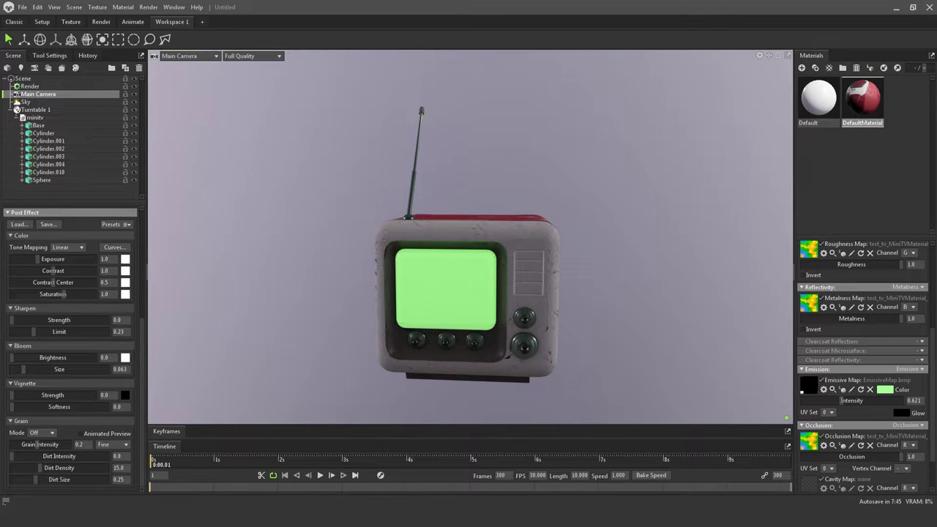
pyautogui.moveTo(12, 358); pyautogui.dragTo(59, 358)
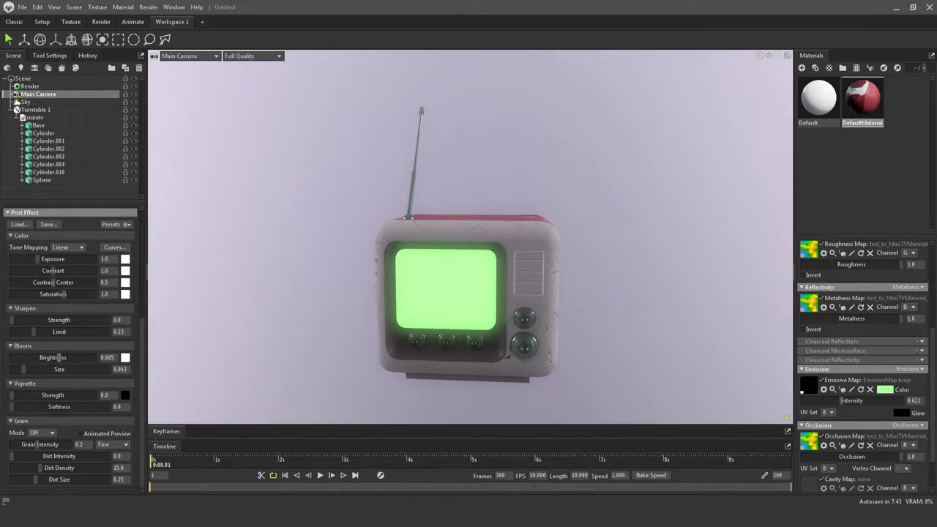
pyautogui.moveTo(513, 256); pyautogui.dragTo(432, 256)
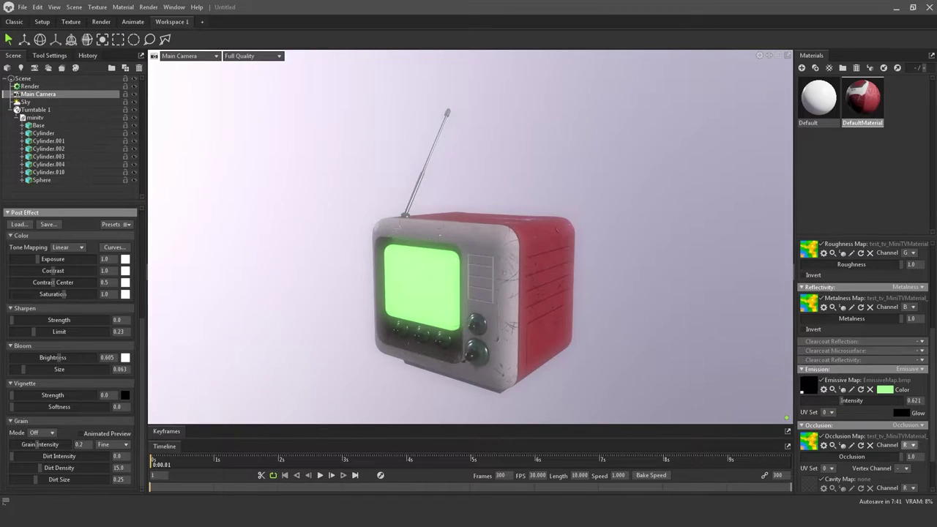
# Try the Fluorescent and Heat emission types on the TV material and return it to Emissive
pyautogui.scroll(-2, 862, 366)
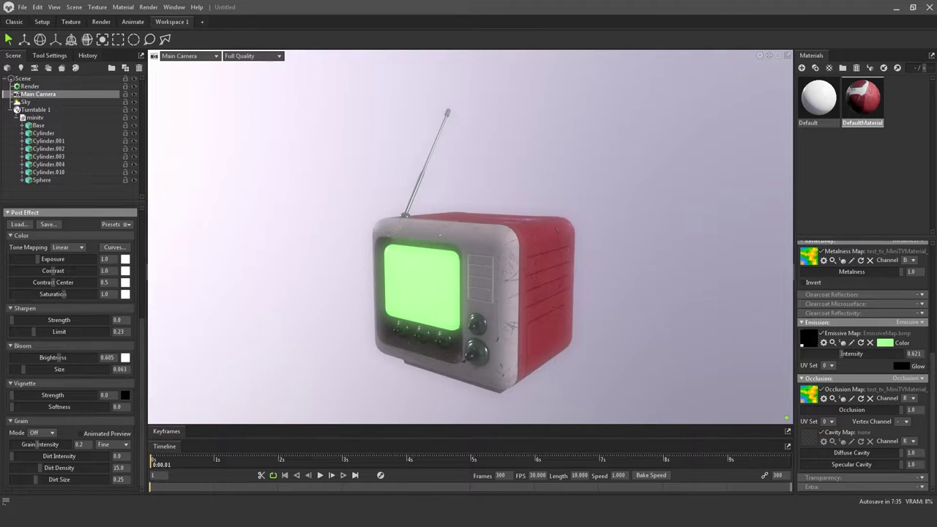
pyautogui.click(910, 322)
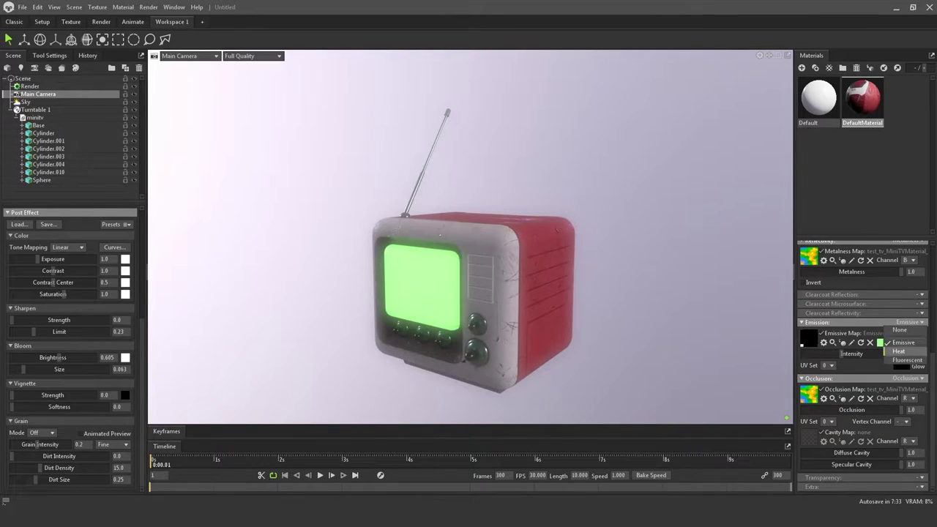
pyautogui.click(906, 360)
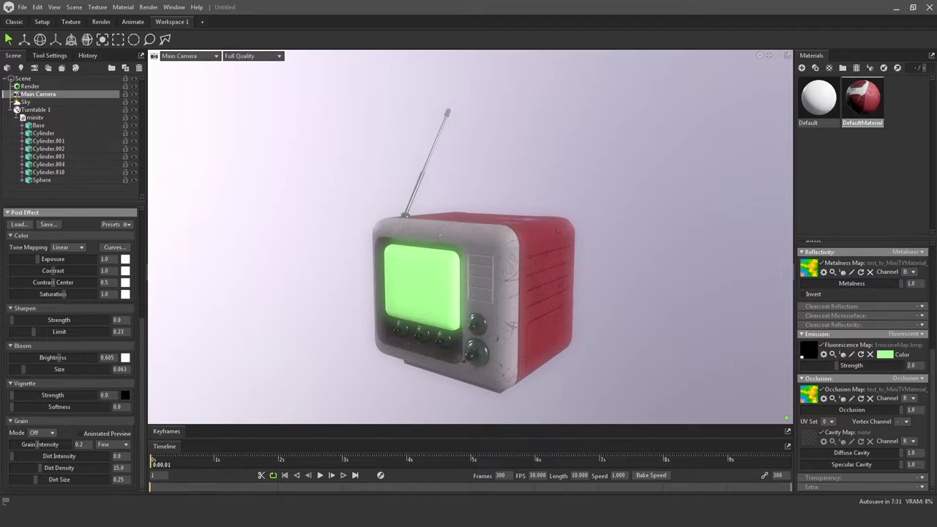
pyautogui.click(906, 334)
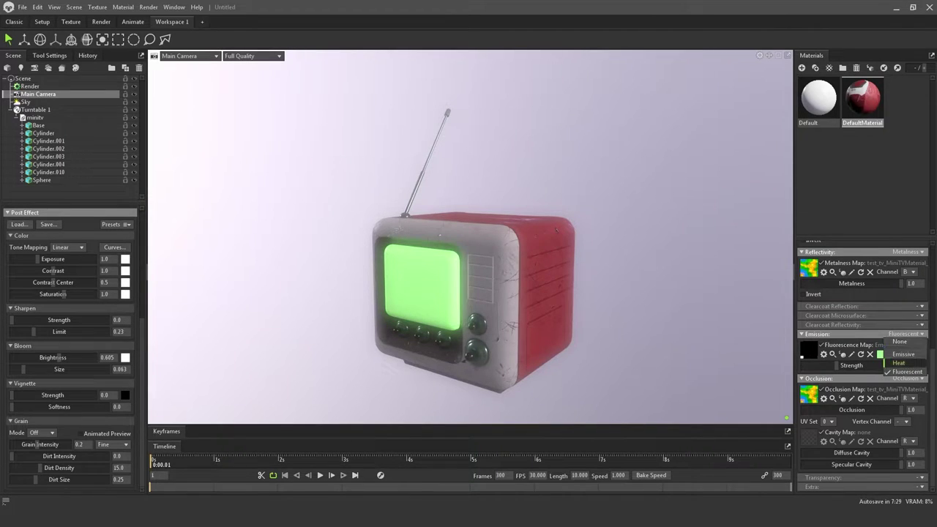
pyautogui.click(906, 363)
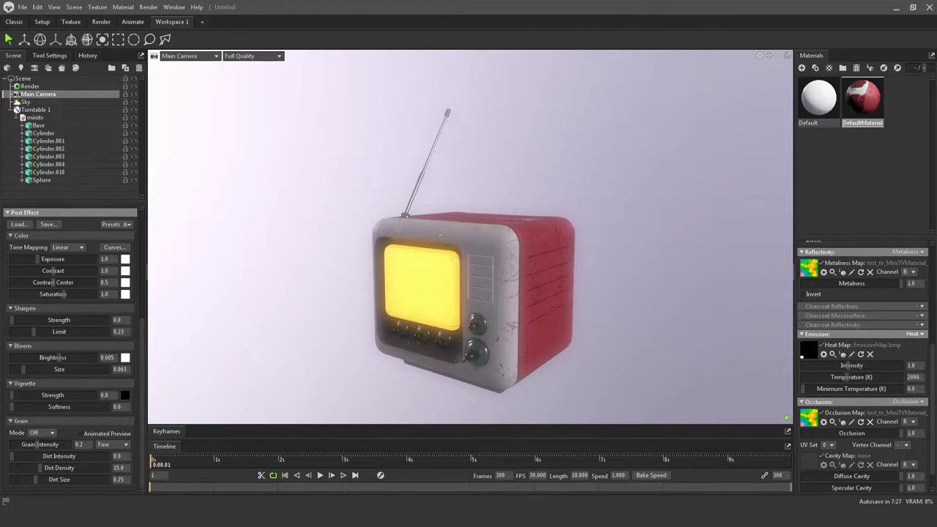
pyautogui.click(911, 334)
pyautogui.click(903, 353)
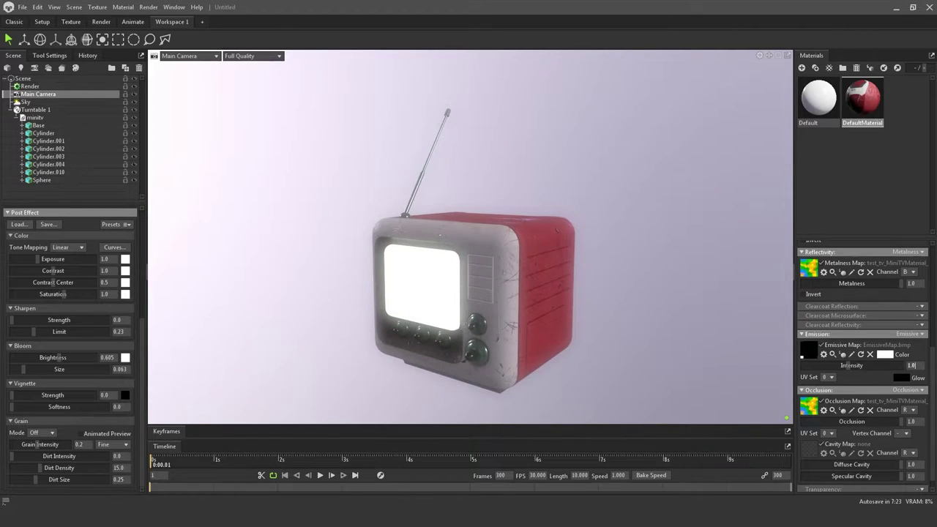
# Set the material's emissive intensity to 11 and its emissive colour to a medium green (about 329441)
pyautogui.write('11')
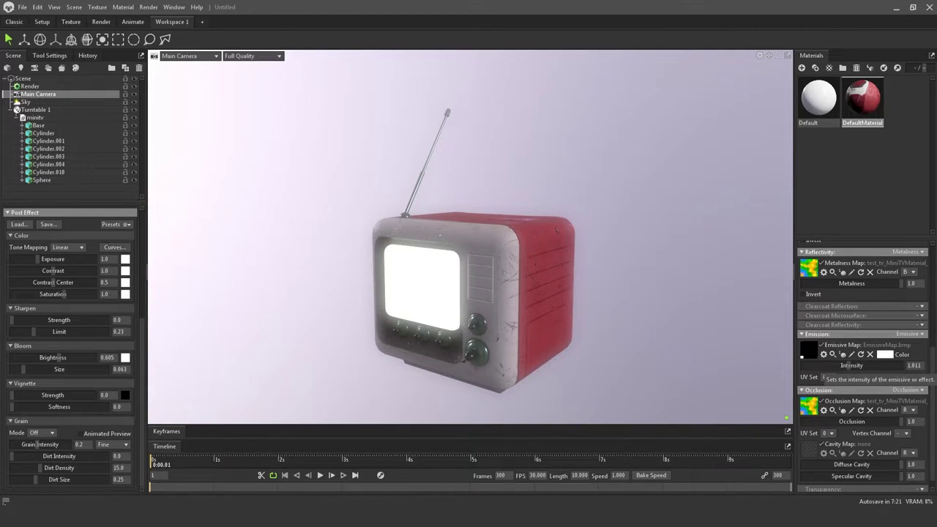
pyautogui.press('Return')
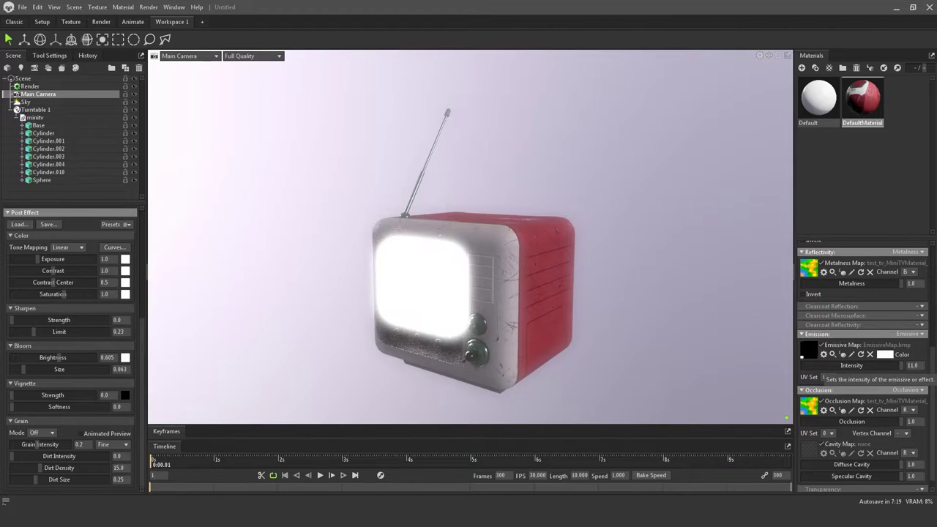
pyautogui.click(885, 354)
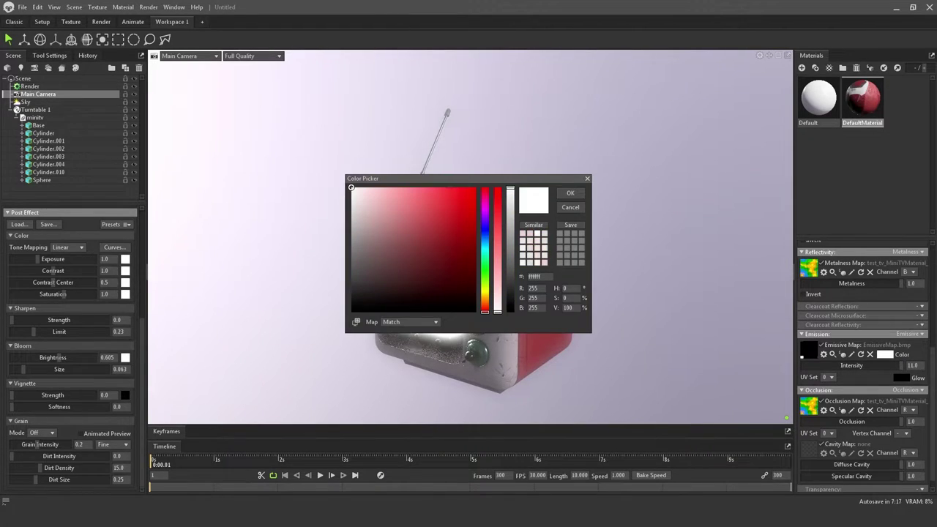
pyautogui.moveTo(439, 178); pyautogui.dragTo(678, 184)
pyautogui.click(724, 273)
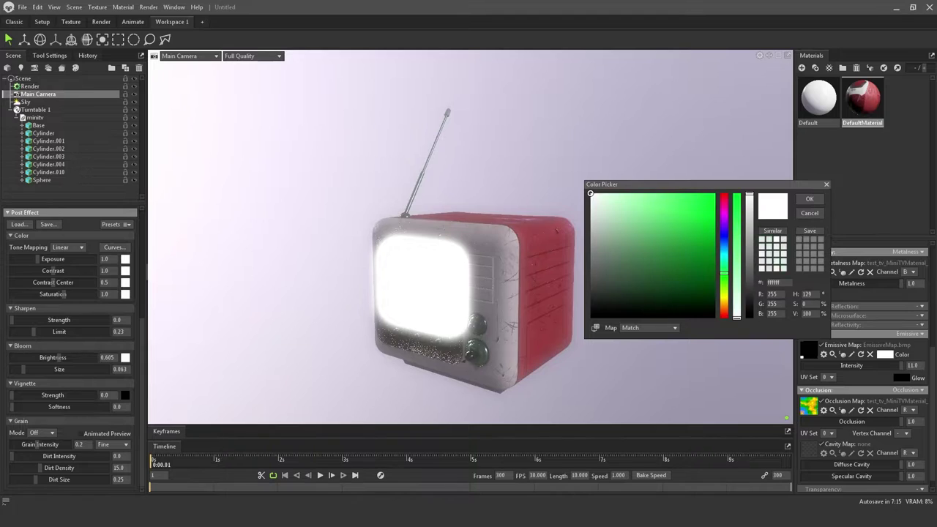
pyautogui.click(652, 195)
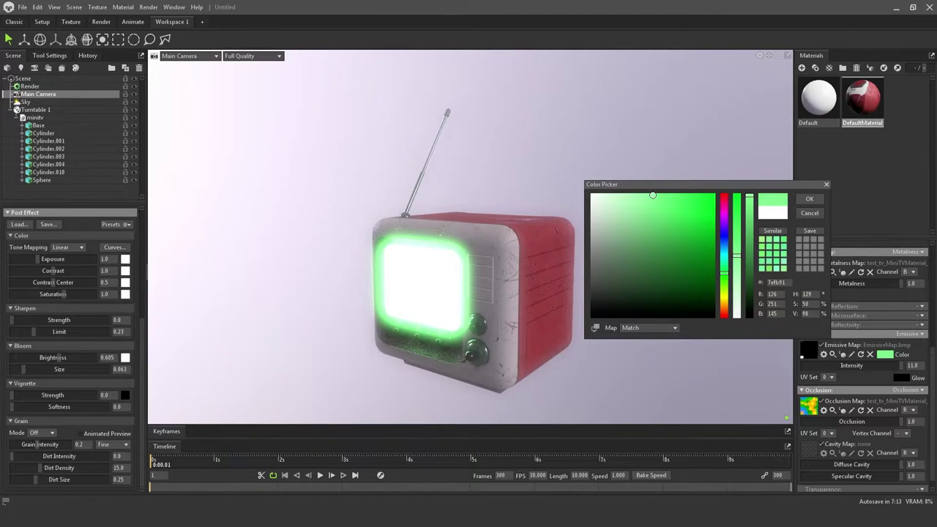
pyautogui.moveTo(652, 196); pyautogui.dragTo(673, 245)
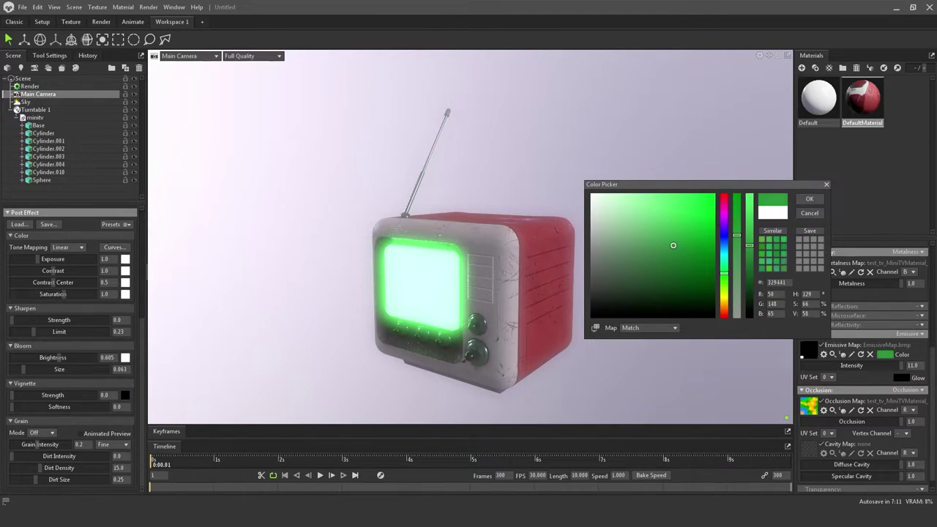
pyautogui.click(810, 199)
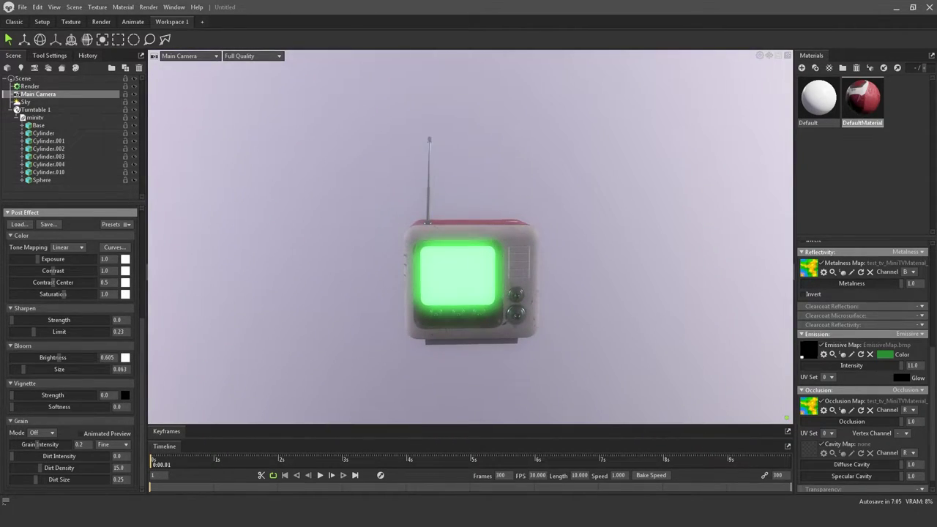
# Set the main camera's bloom size to about 0.071 and brightness to about 0.217, and its vignette strength to about 0.611
pyautogui.scroll(1, 73, 348)
pyautogui.moveTo(23, 393)
pyautogui.mouseDown()
pyautogui.moveTo(51, 393)
pyautogui.moveTo(18, 393)
pyautogui.moveTo(26, 393)
pyautogui.mouseUp()
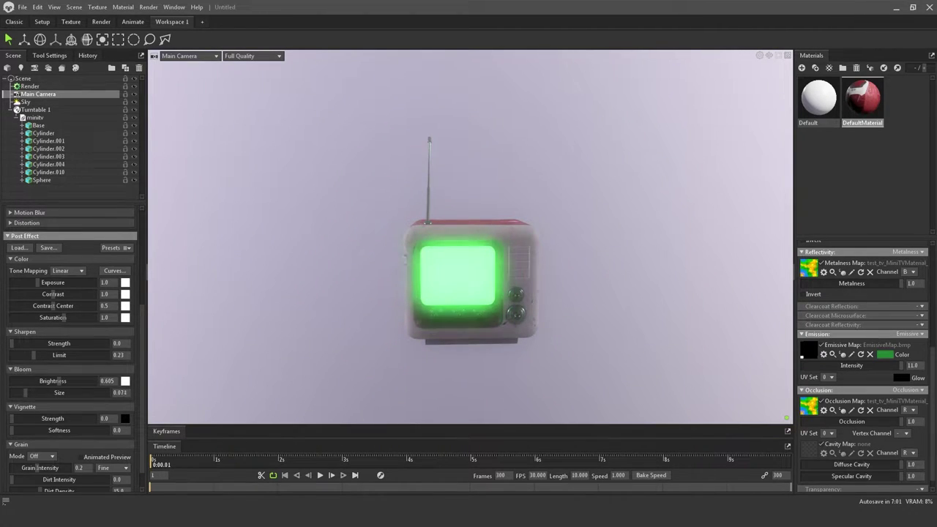
pyautogui.moveTo(63, 381); pyautogui.dragTo(45, 380)
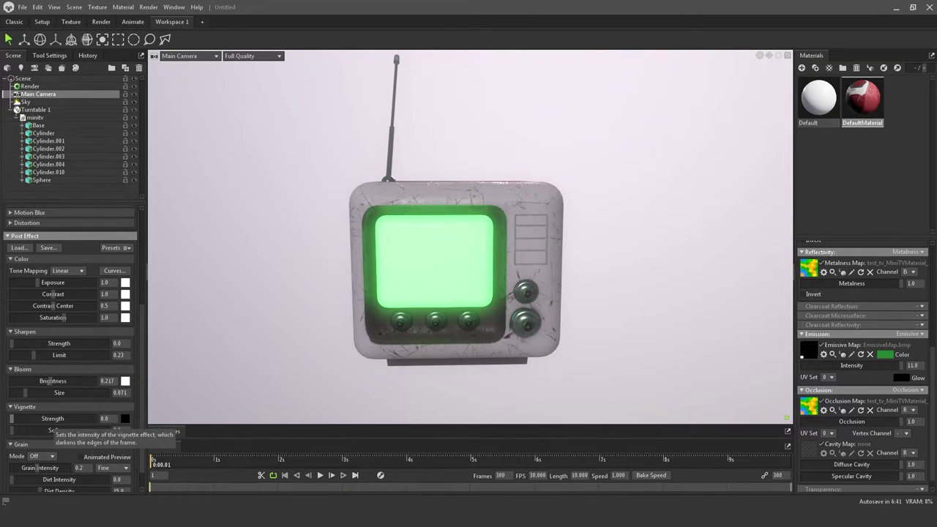
pyautogui.moveTo(12, 419); pyautogui.dragTo(58, 419)
# Set the main camera's grain mode to Film with a grain intensity of about 0.172
pyautogui.scroll(-1, 57, 418)
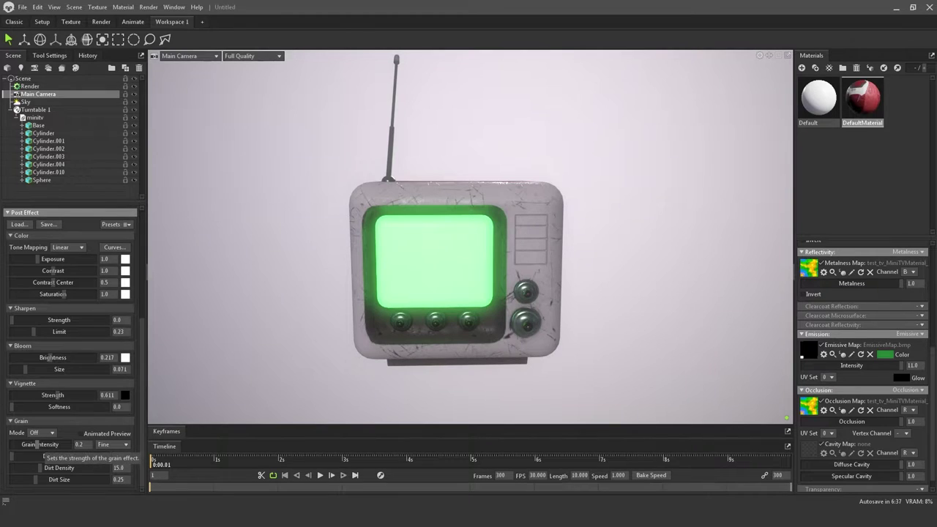
pyautogui.click(41, 432)
pyautogui.click(41, 450)
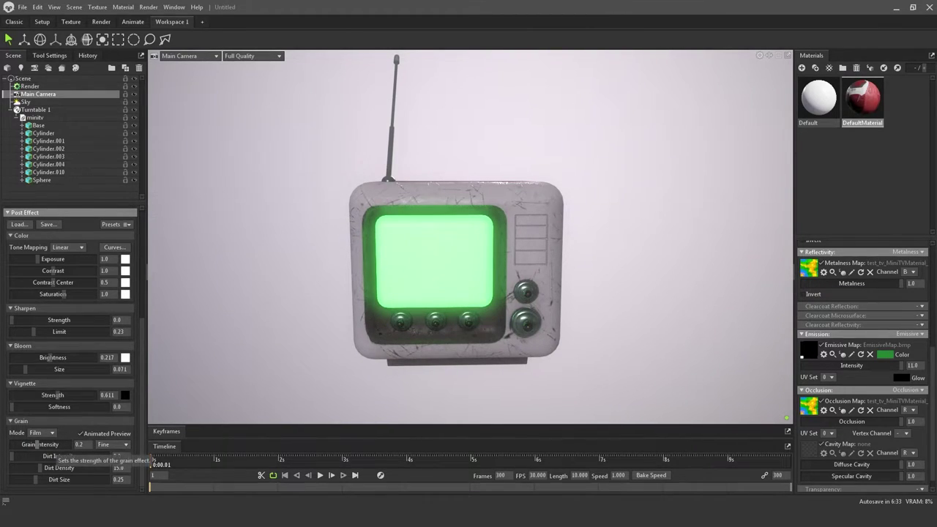
pyautogui.moveTo(64, 445); pyautogui.dragTo(71, 444)
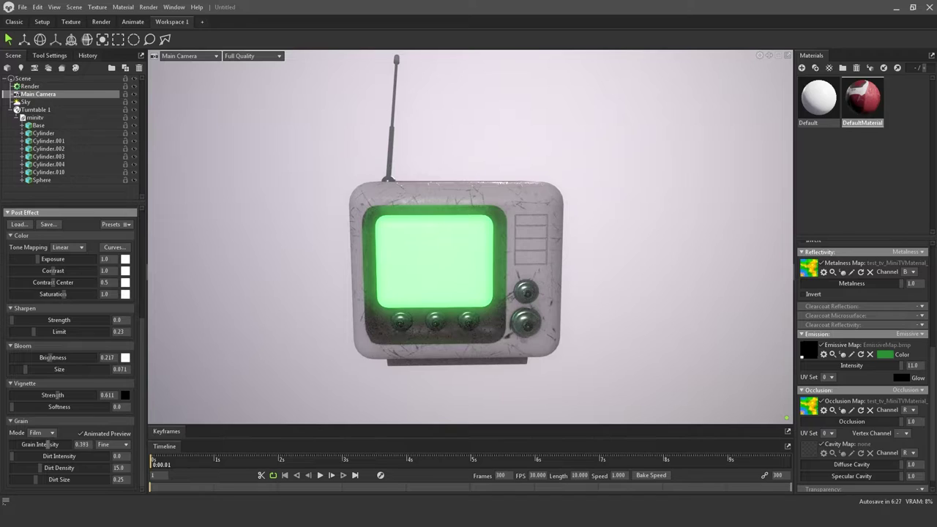
# Try Coarse grain, switch back to Fine, and turn off the animated grain preview
pyautogui.click(115, 444)
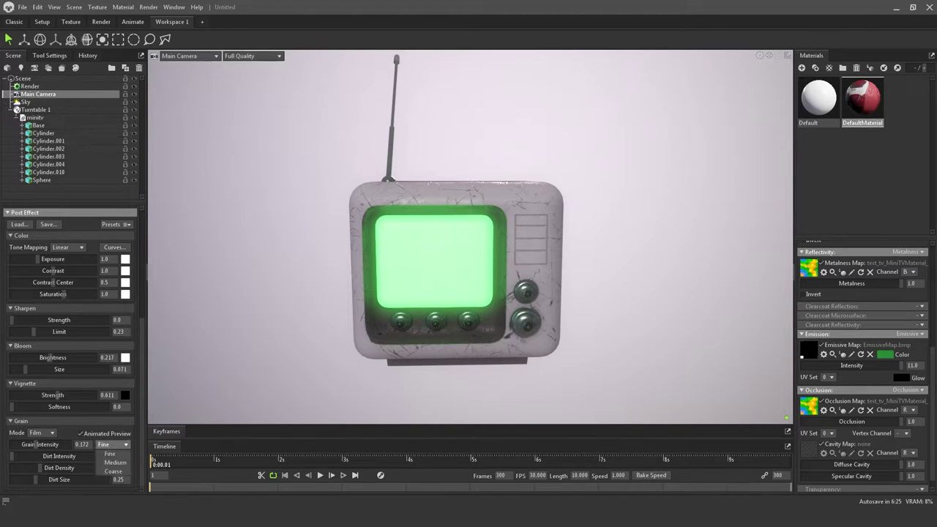
pyautogui.click(113, 472)
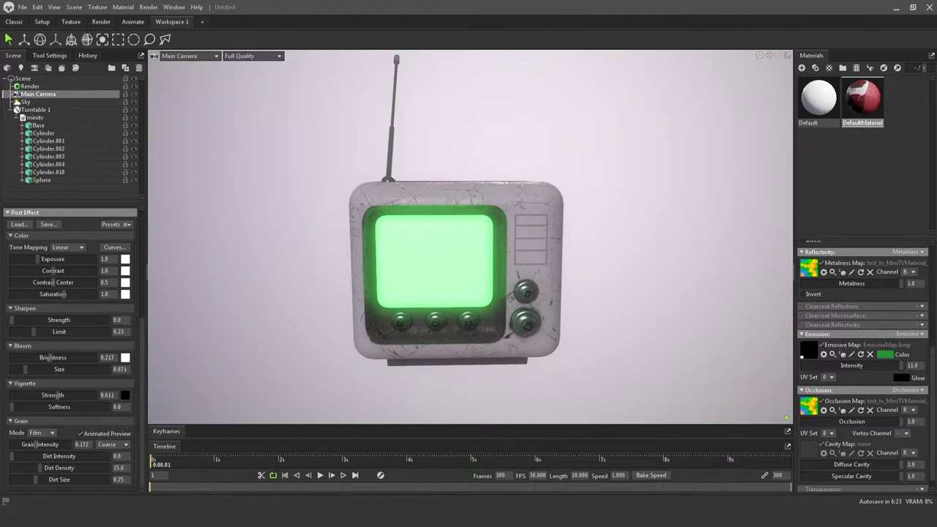
pyautogui.click(115, 444)
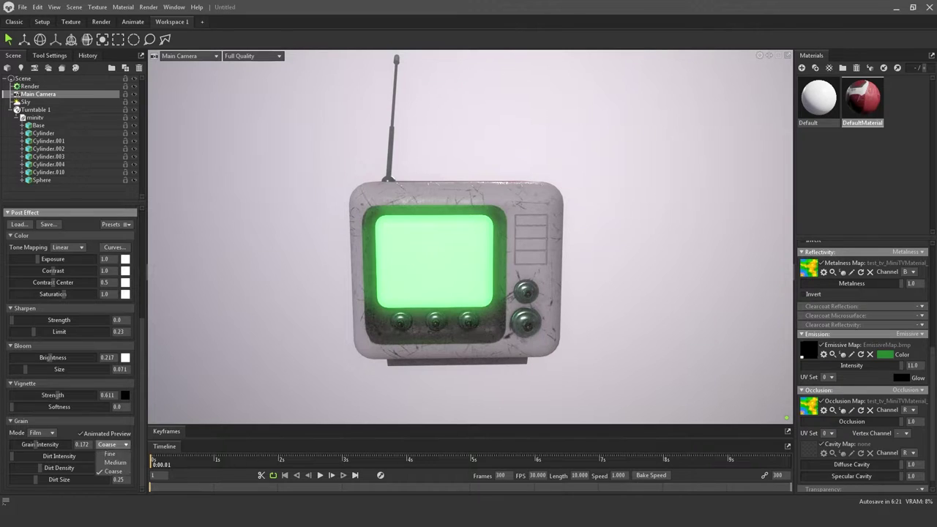
pyautogui.click(113, 450)
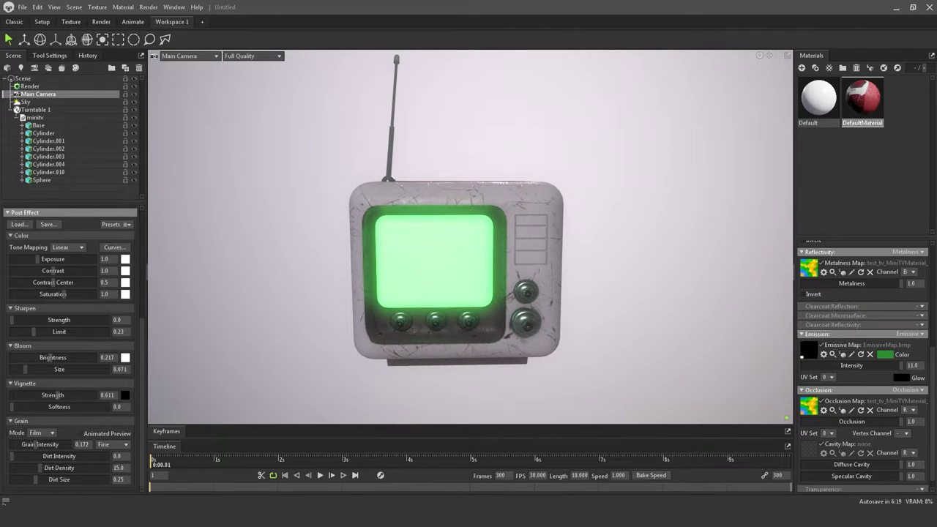
pyautogui.scroll(3, 70, 348)
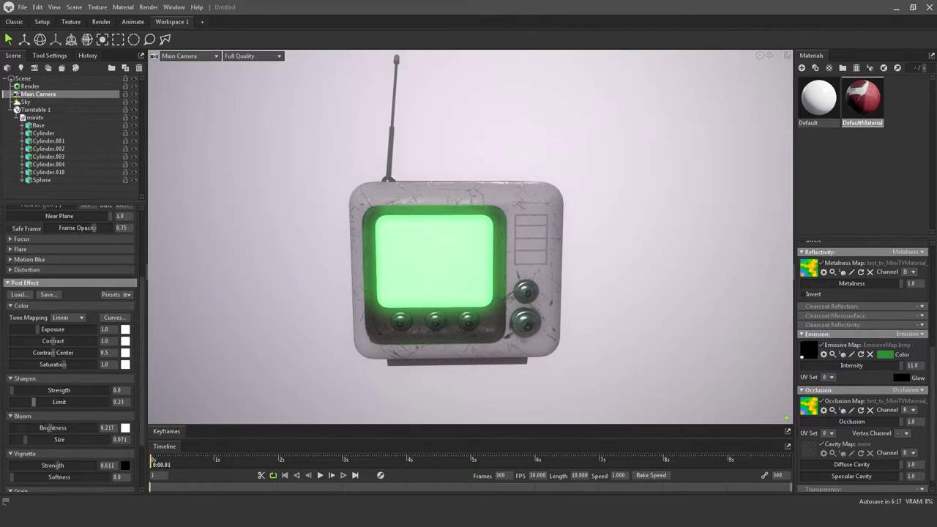
# Set the main camera's sharpen strength to about 0.382 and its bloom brightness to about 0.102
pyautogui.moveTo(35, 391)
pyautogui.mouseDown()
pyautogui.moveTo(107, 390)
pyautogui.moveTo(25, 390)
pyautogui.mouseUp()
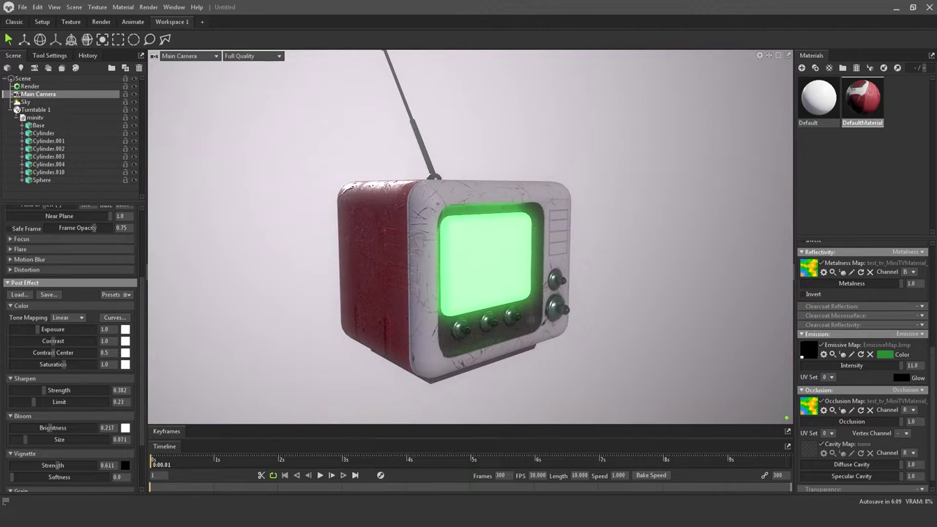
pyautogui.moveTo(43, 427); pyautogui.dragTo(42, 427)
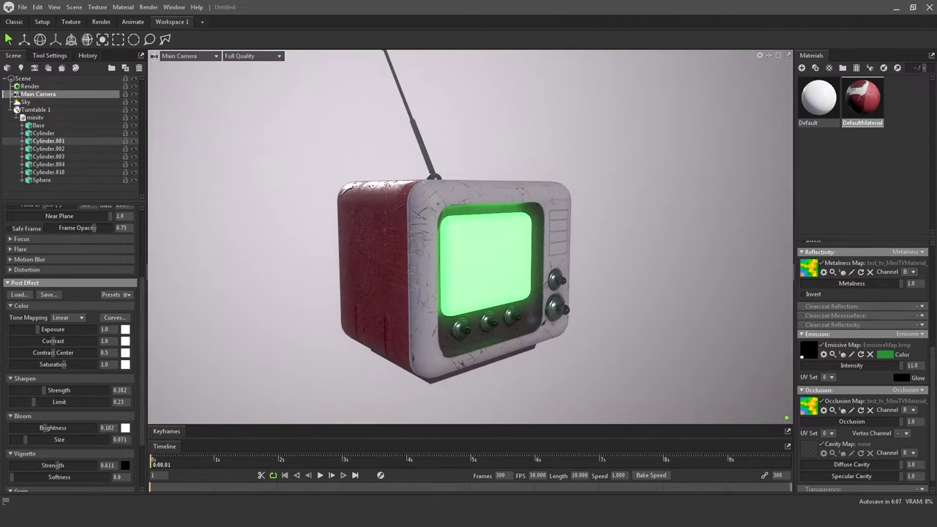
# Try the Alley Tokyo sky from the library and apply the Alley Tokyo Residential sky to the scene instead
pyautogui.click(25, 102)
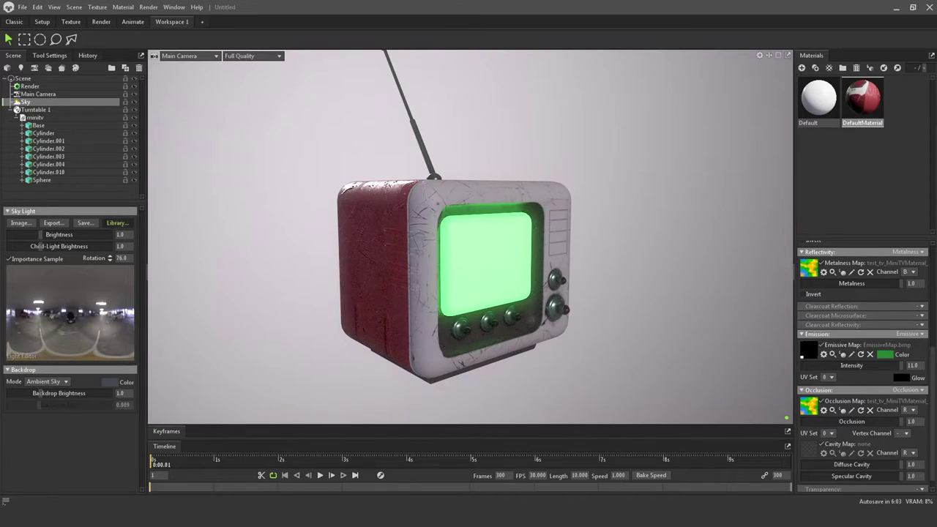
pyautogui.click(117, 222)
pyautogui.scroll(-2, 340, 304)
pyautogui.scroll(-3, 329, 291)
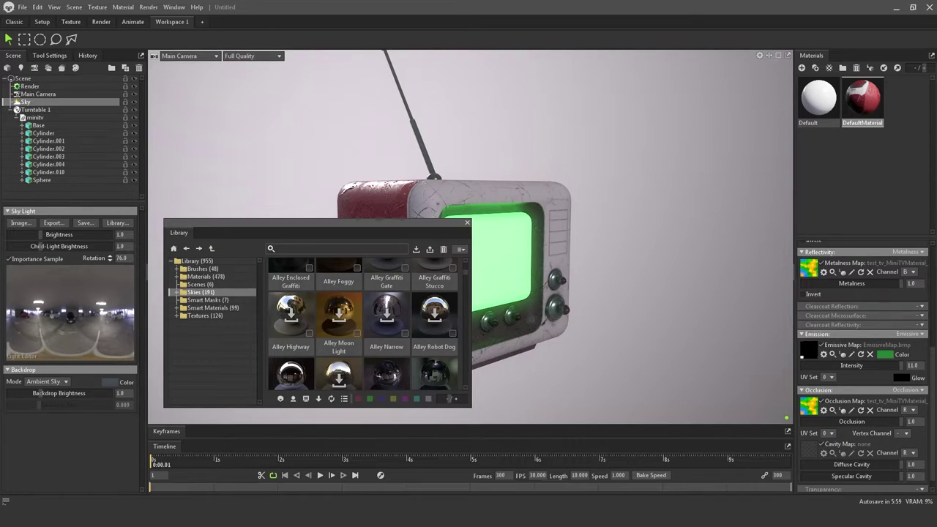
pyautogui.scroll(-2, 339, 311)
pyautogui.doubleClick(386, 307)
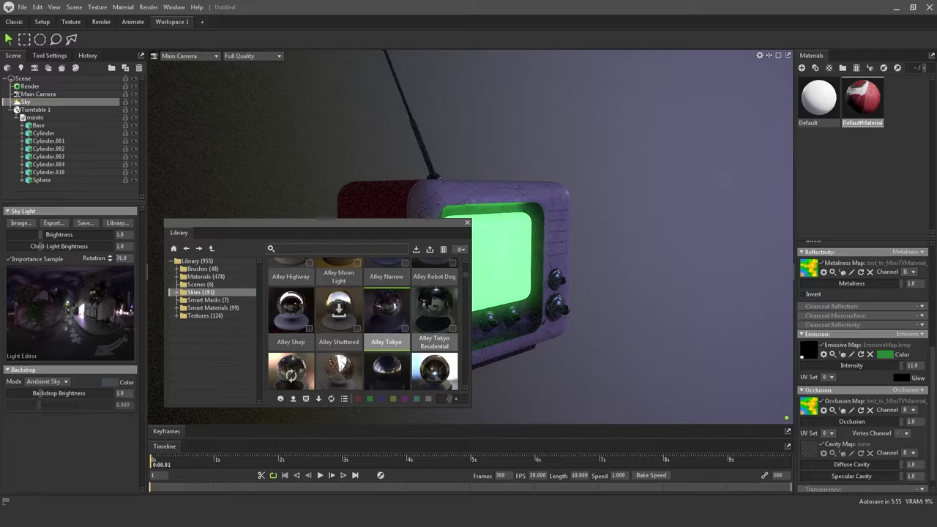
pyautogui.doubleClick(434, 311)
pyautogui.click(633, 271)
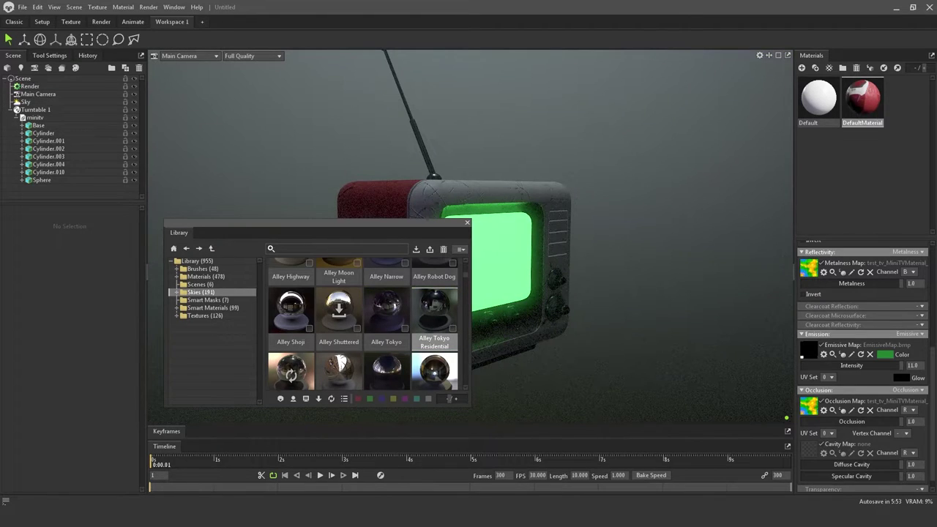
pyautogui.click(467, 223)
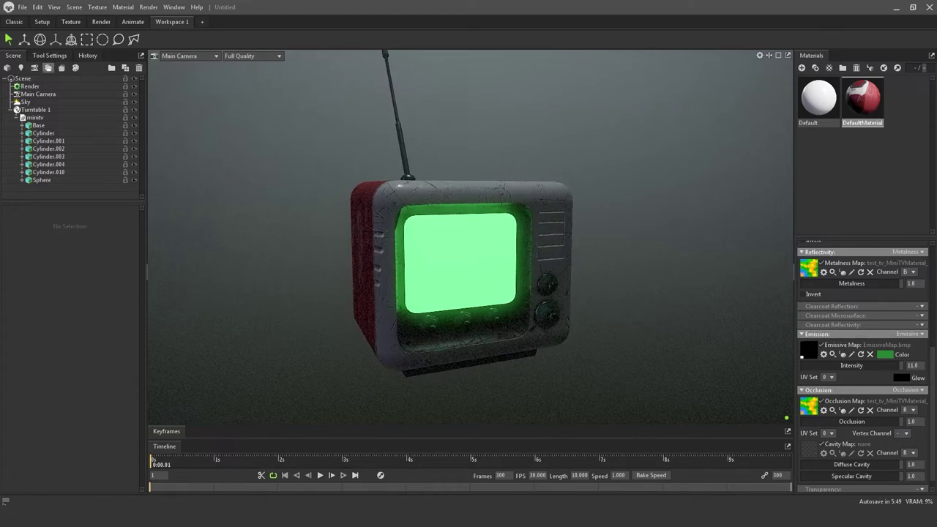
# Look through the render output settings and set the main camera's grain intensity to 0
pyautogui.click(31, 86)
pyautogui.scroll(-12, 70, 344)
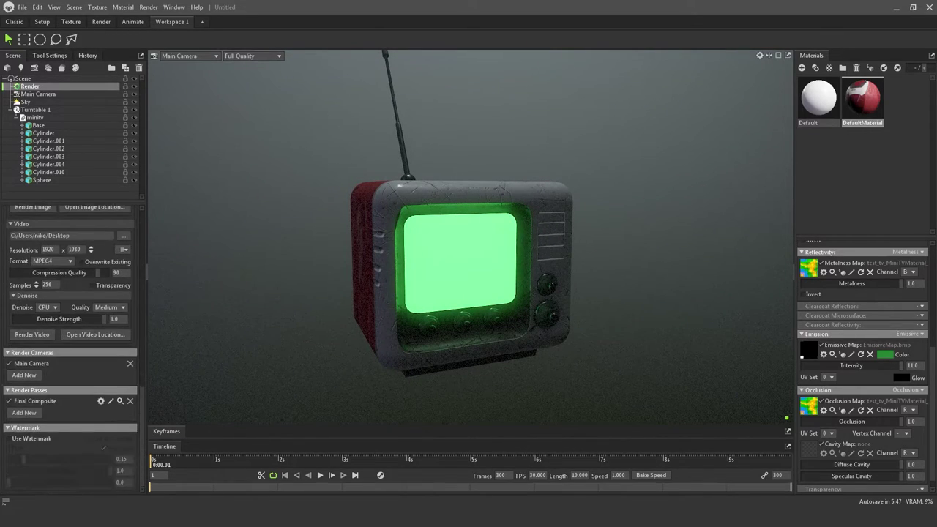
pyautogui.scroll(1, 70, 344)
pyautogui.scroll(5, 71, 344)
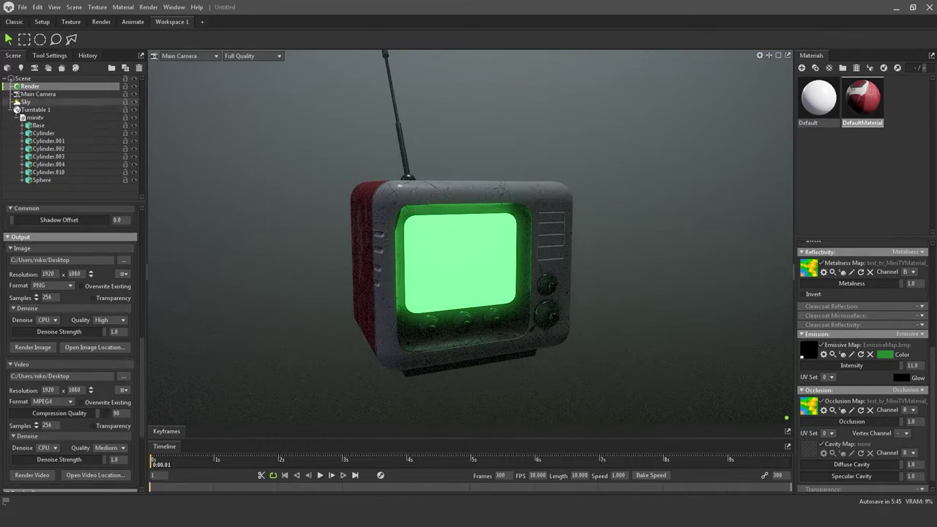
pyautogui.click(38, 94)
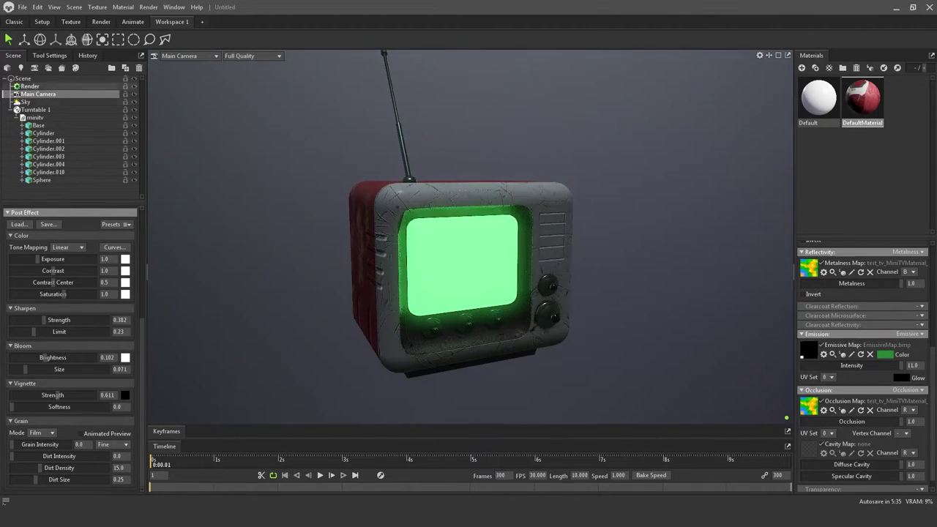
# Set the sky's backdrop mode to Color and choose a darker, slightly more saturated slate blue as its colour
pyautogui.click(24, 102)
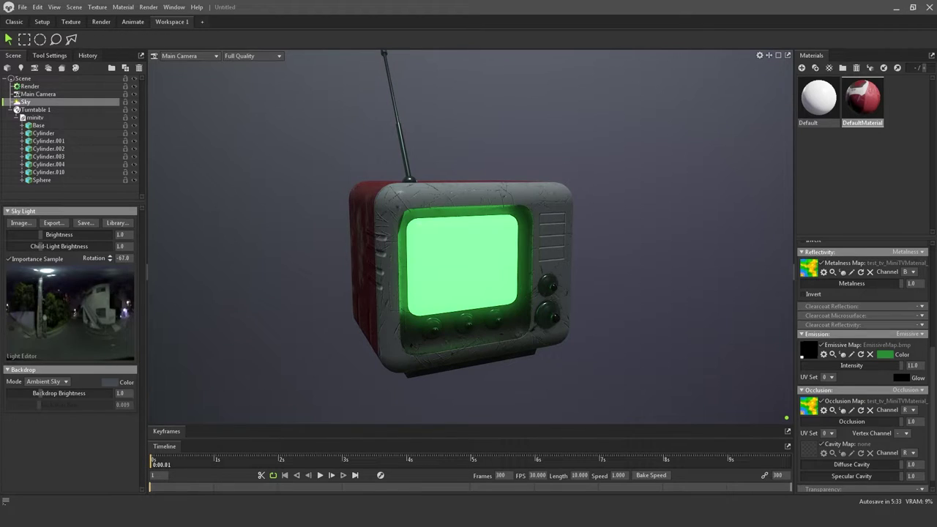
pyautogui.click(47, 381)
pyautogui.click(41, 393)
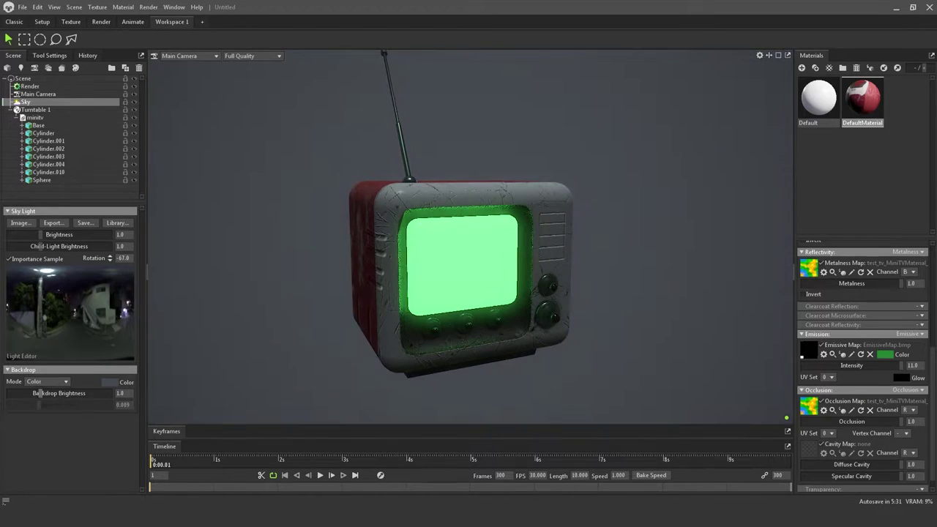
pyautogui.click(110, 382)
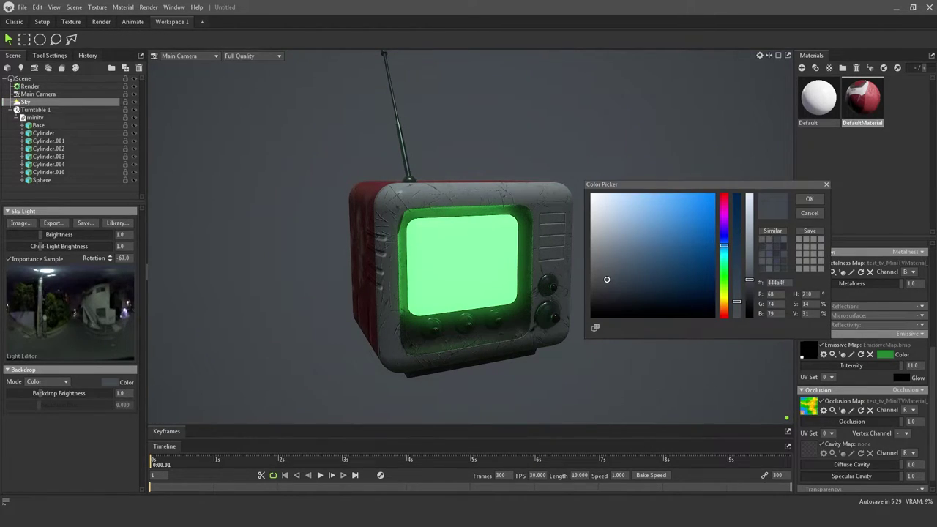
pyautogui.moveTo(607, 280); pyautogui.dragTo(621, 286)
pyautogui.click(810, 199)
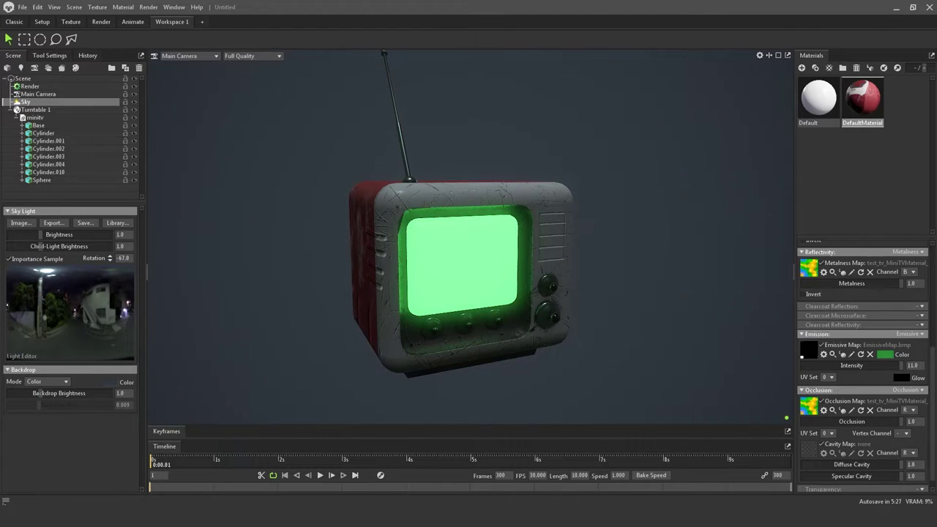
# Raise the sky light's brightness to about 4.171 and rotate the sky lighting to about 61.5
pyautogui.moveTo(40, 234); pyautogui.dragTo(49, 234)
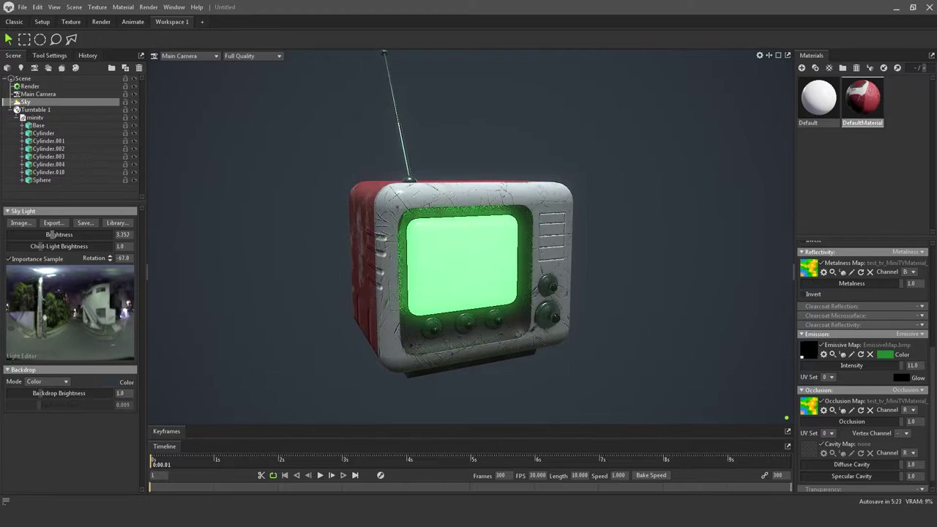
pyautogui.moveTo(49, 234); pyautogui.dragTo(54, 234)
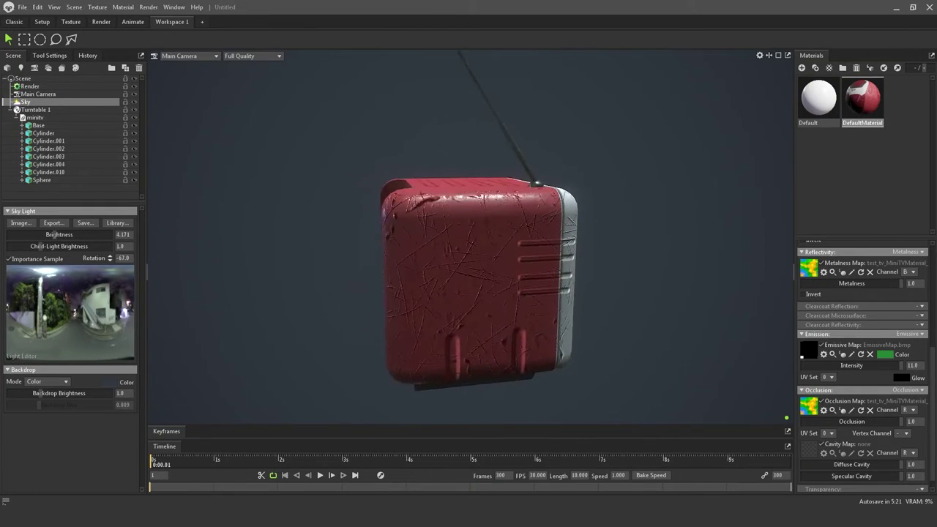
pyautogui.scroll(6, 468, 242)
pyautogui.keyDown('shift'); pyautogui.moveTo(432, 242); pyautogui.dragTo(502, 179); pyautogui.keyUp('shift')
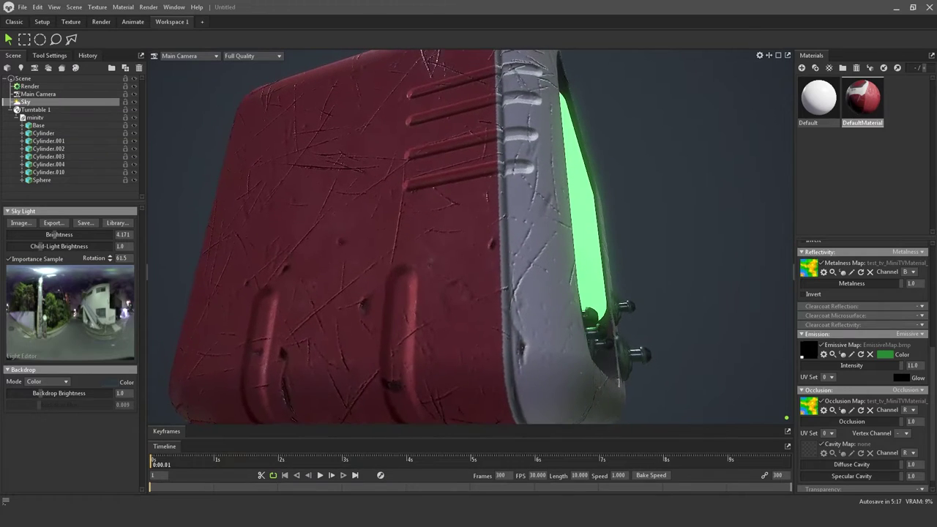
# Enable Flip Y on the TV material's normal map and set its roughness to about 0.683
pyautogui.scroll(5, 862, 366)
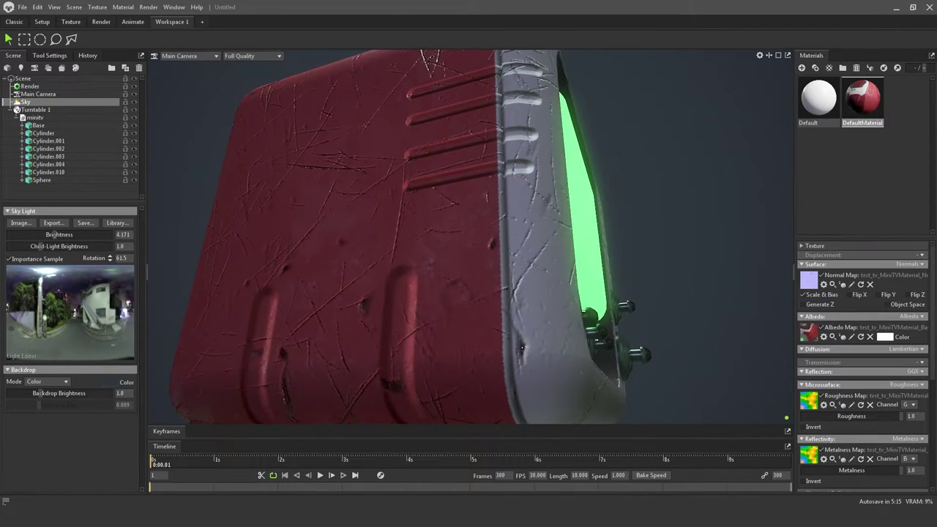
pyautogui.click(878, 295)
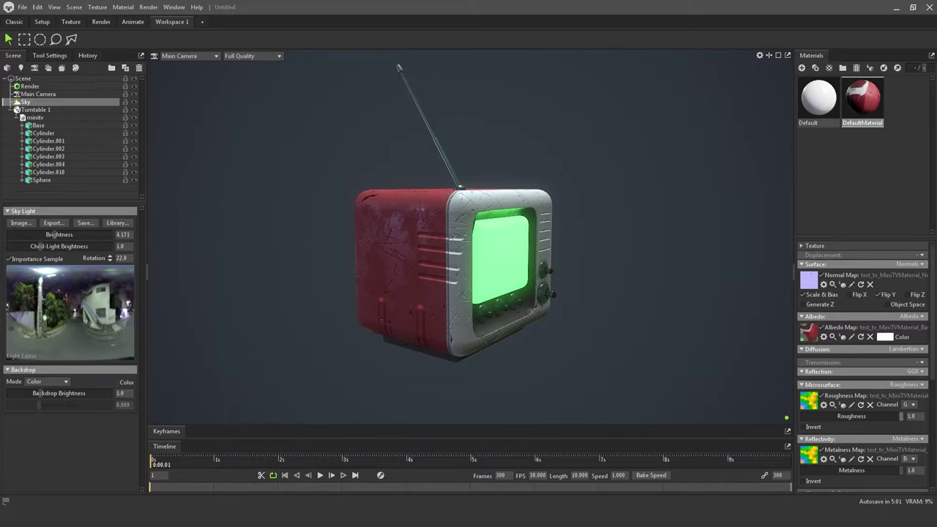
pyautogui.moveTo(901, 416); pyautogui.dragTo(864, 416)
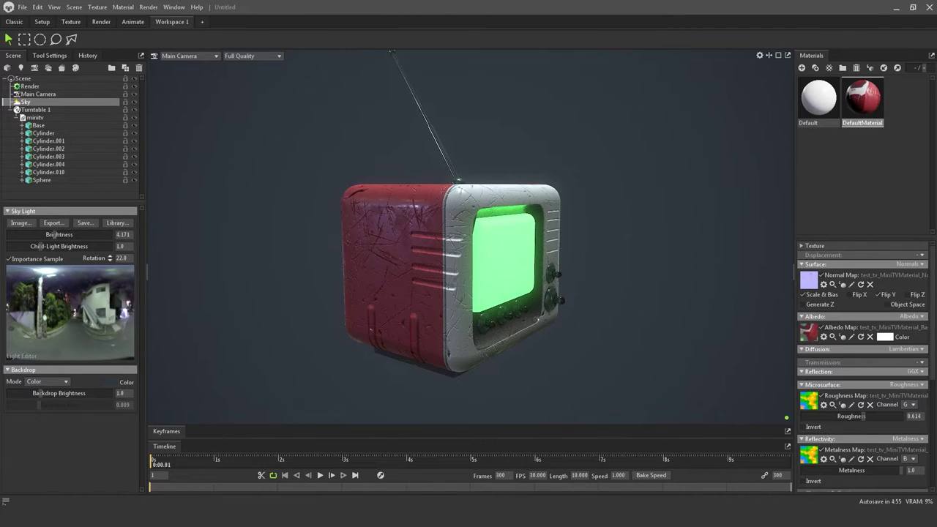
pyautogui.moveTo(863, 416)
pyautogui.mouseDown()
pyautogui.moveTo(901, 416)
pyautogui.moveTo(871, 416)
pyautogui.mouseUp()
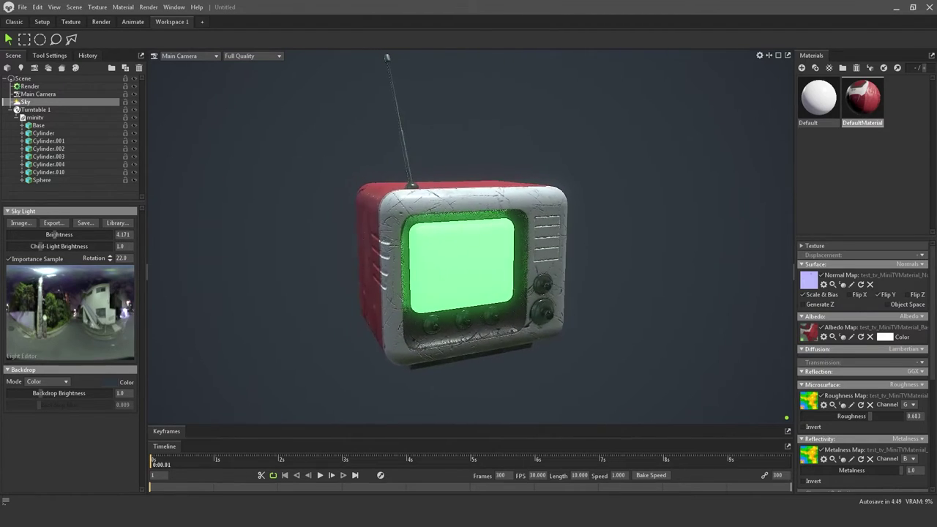
# Set the render's local reflection intensity to 0.2
pyautogui.scroll(-7, 863, 366)
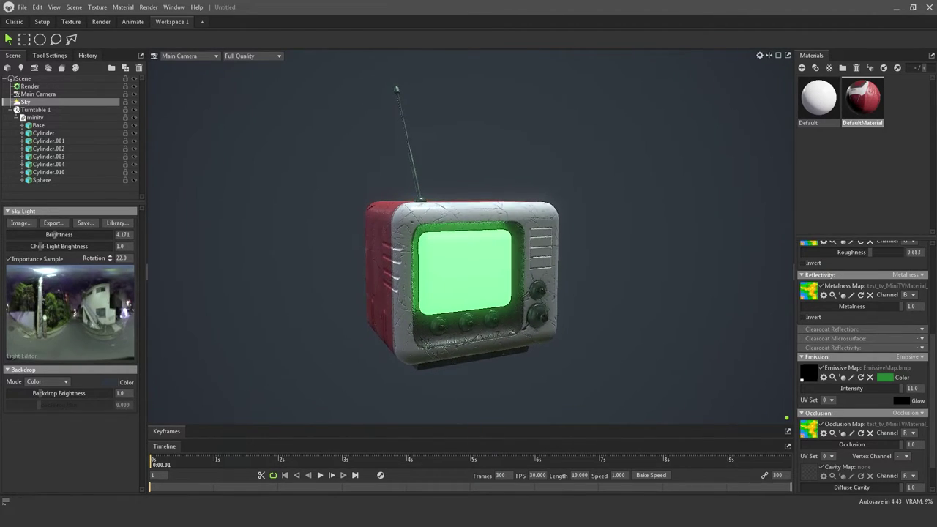
pyautogui.press('Up')
pyautogui.press('Up')
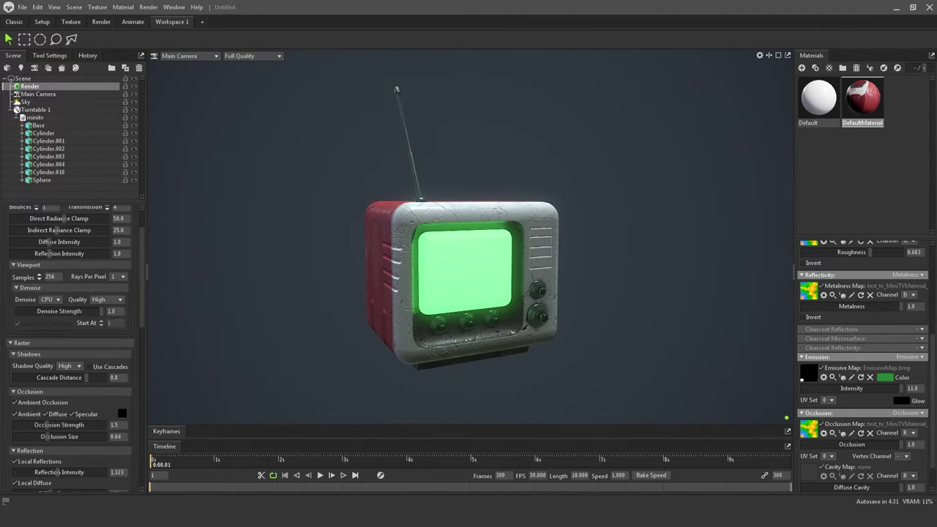
pyautogui.scroll(-5, 72, 349)
pyautogui.scroll(-1, 71, 348)
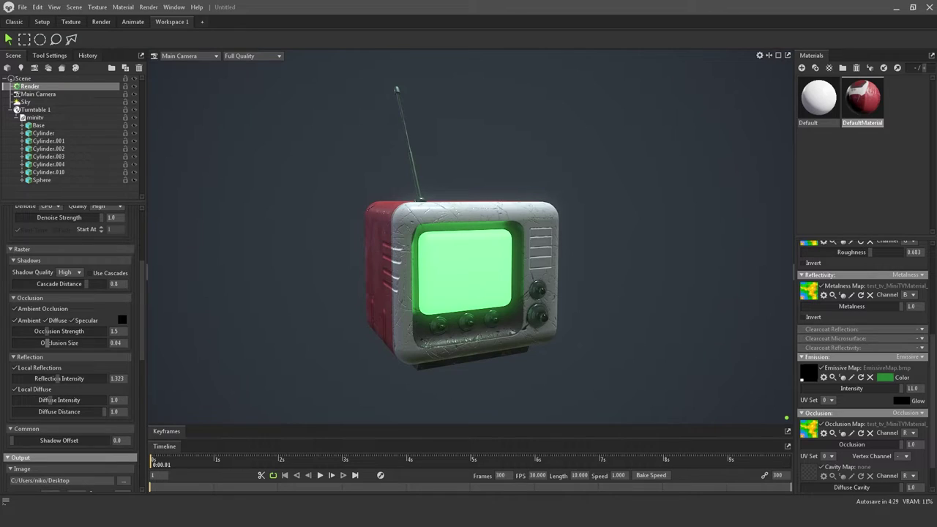
pyautogui.scroll(-1, 57, 344)
pyautogui.moveTo(58, 355); pyautogui.dragTo(12, 355)
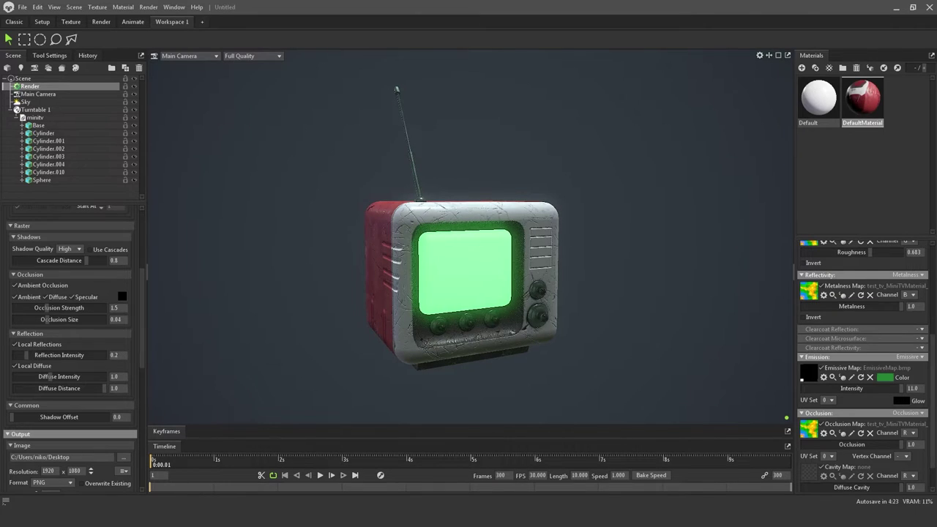
# Play the turntable animation to preview the rotating TV and pause it
pyautogui.scroll(-9, 72, 351)
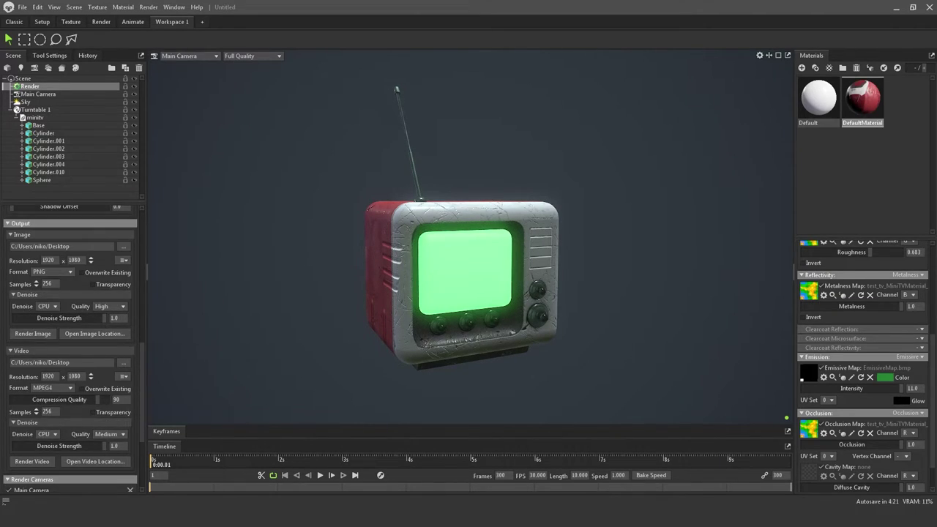
pyautogui.click(320, 475)
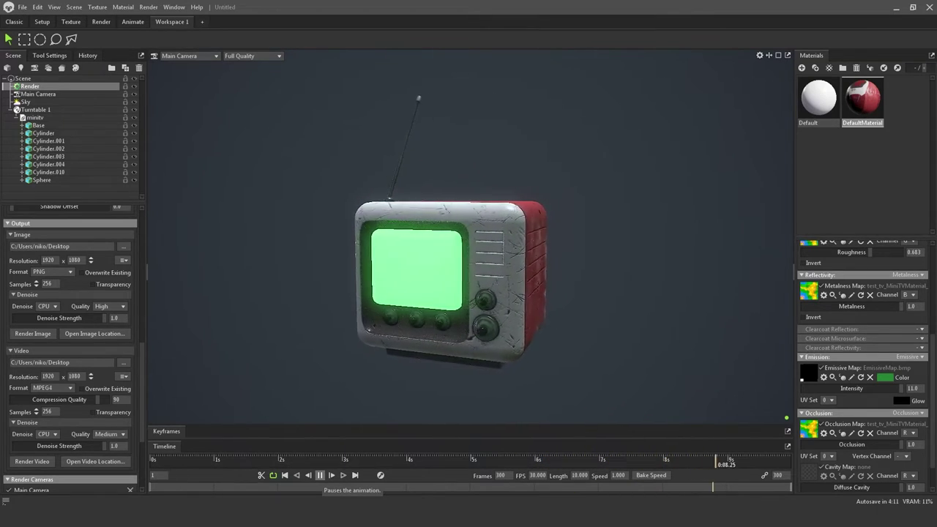
pyautogui.click(319, 475)
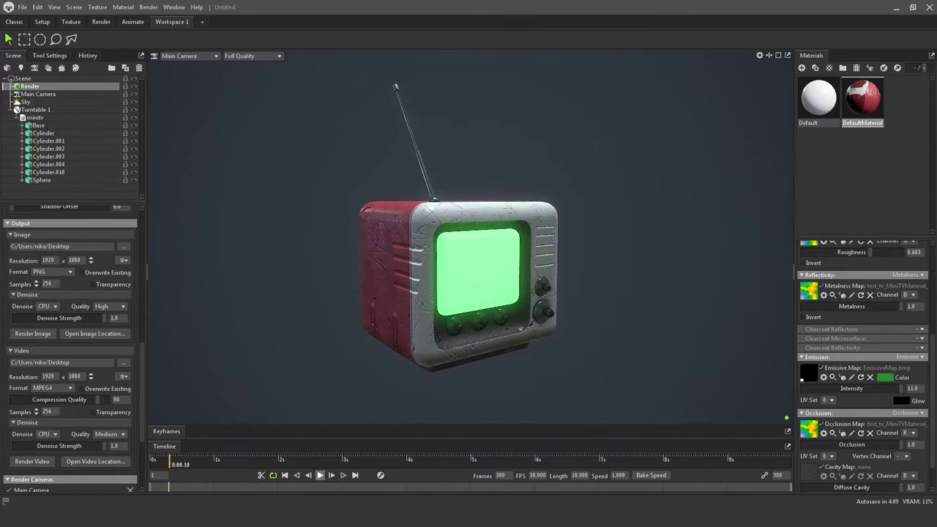
# Set the main camera's lens flare strength to 0
pyautogui.scroll(5, 51, 250)
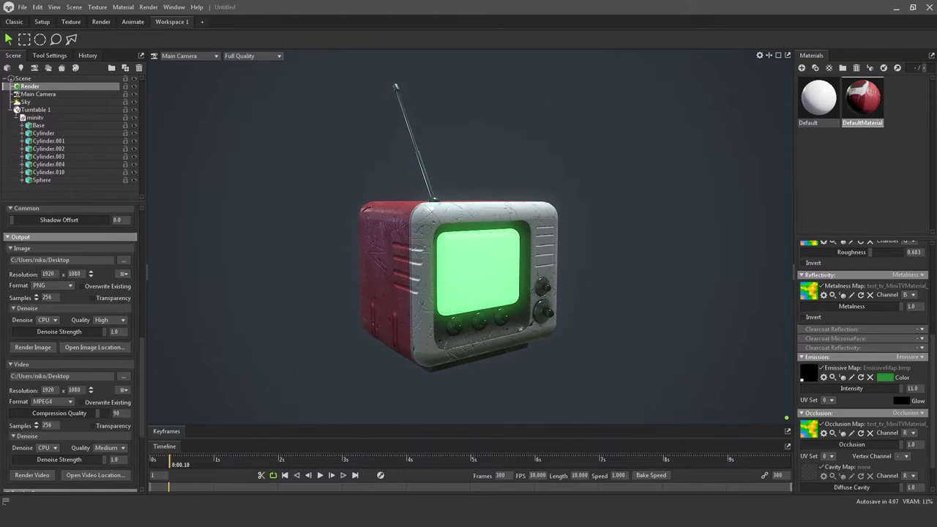
pyautogui.click(40, 94)
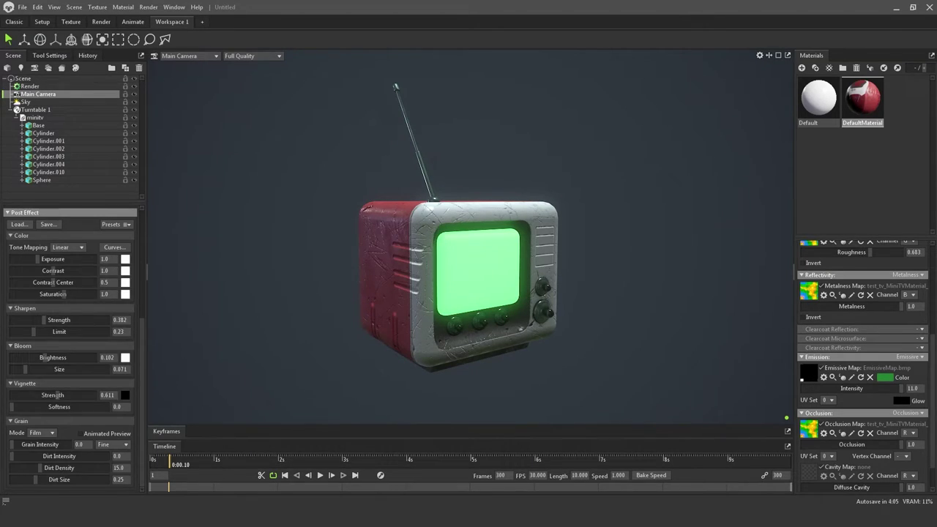
pyautogui.scroll(8, 69, 344)
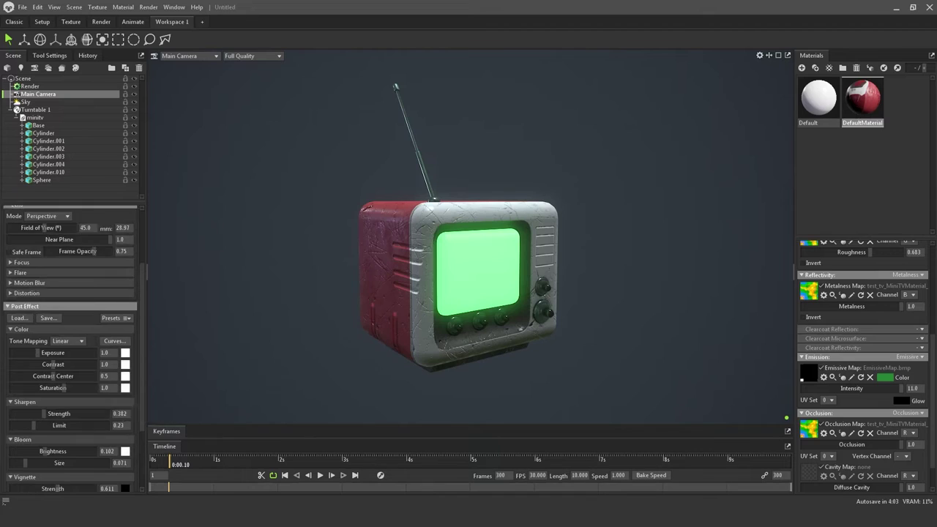
pyautogui.click(20, 319)
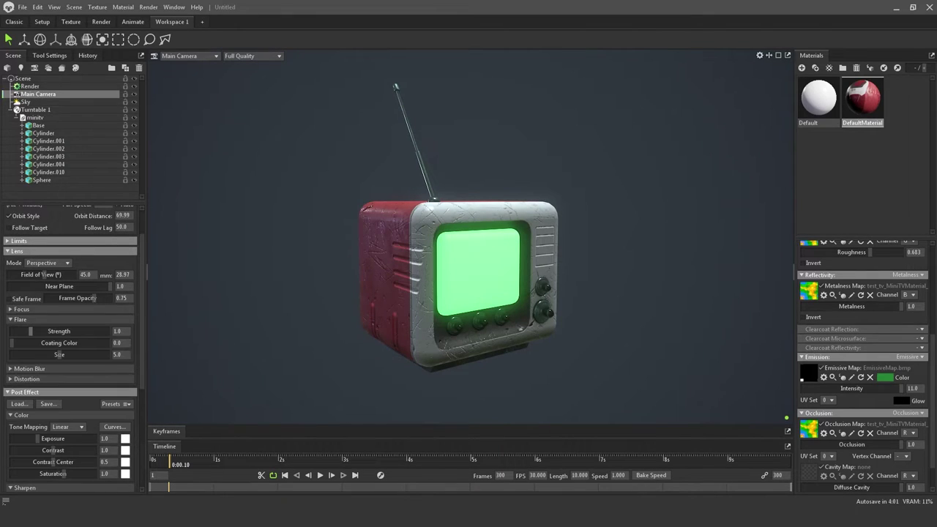
pyautogui.moveTo(26, 331); pyautogui.dragTo(11, 332)
# Set the main camera's tone mapping to ACES and its exposure to about 2.272
pyautogui.scroll(-3, 70, 356)
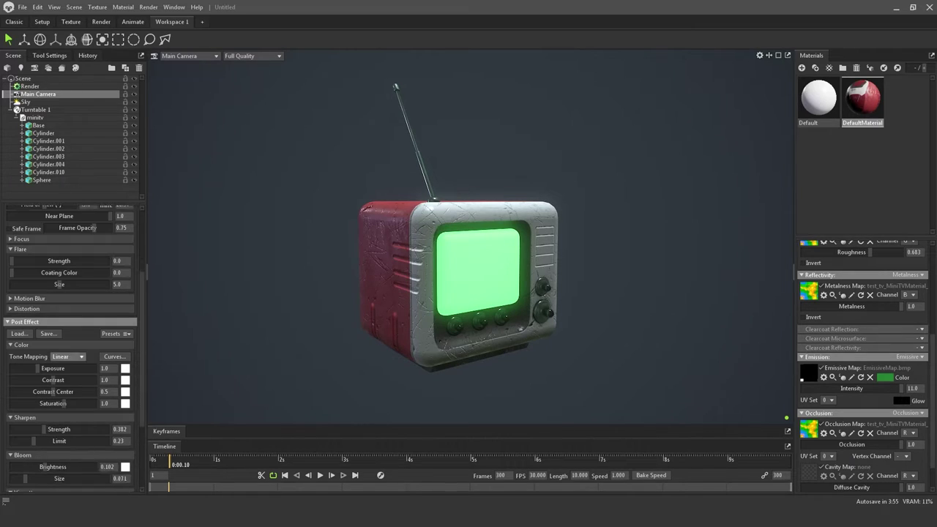
pyautogui.click(68, 356)
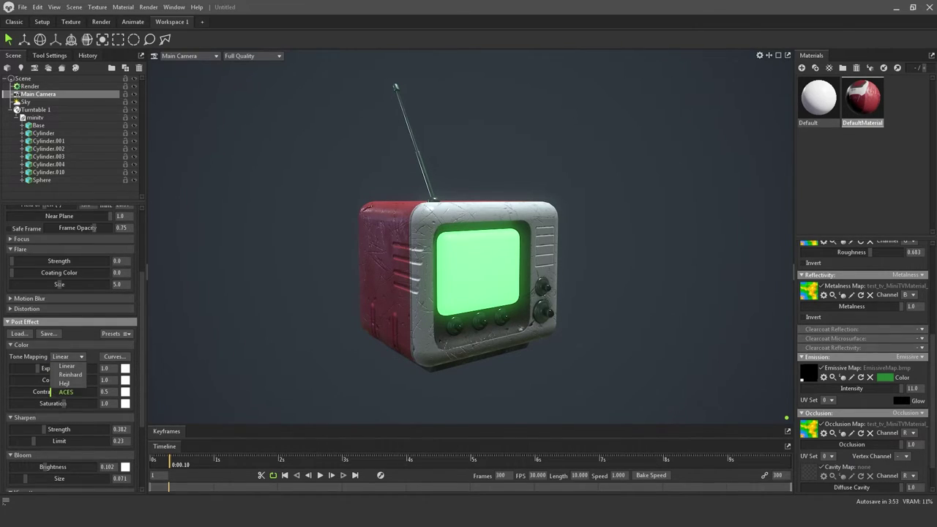
pyautogui.click(65, 391)
pyautogui.moveTo(37, 368); pyautogui.dragTo(45, 368)
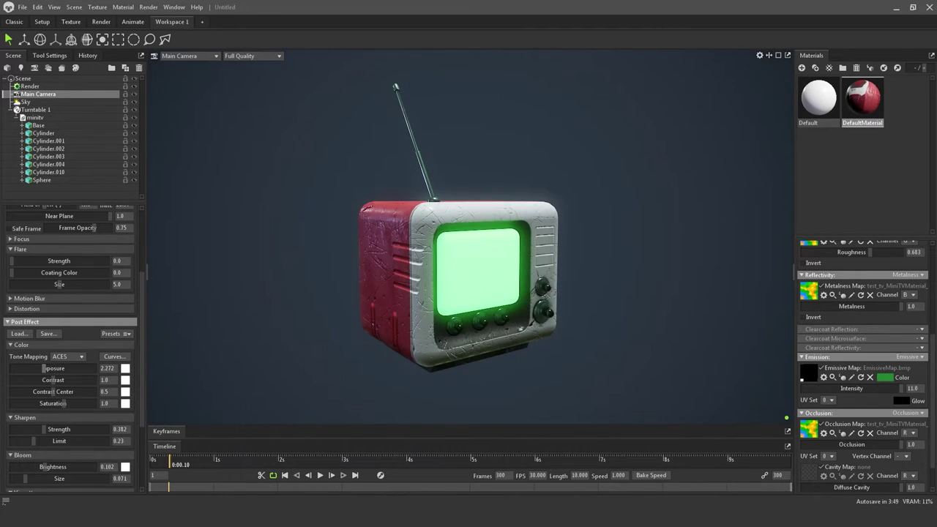
# Adjust the main camera's color: exposure about 2.413, contrast 1.001, contrast center 0.476 and saturation 0.942
pyautogui.moveTo(53, 379)
pyautogui.mouseDown()
pyautogui.moveTo(93, 380)
pyautogui.moveTo(11, 380)
pyautogui.moveTo(82, 380)
pyautogui.moveTo(65, 380)
pyautogui.mouseUp()
pyautogui.moveTo(64, 403)
pyautogui.mouseDown()
pyautogui.moveTo(12, 403)
pyautogui.moveTo(95, 403)
pyautogui.moveTo(51, 403)
pyautogui.moveTo(76, 403)
pyautogui.mouseUp()
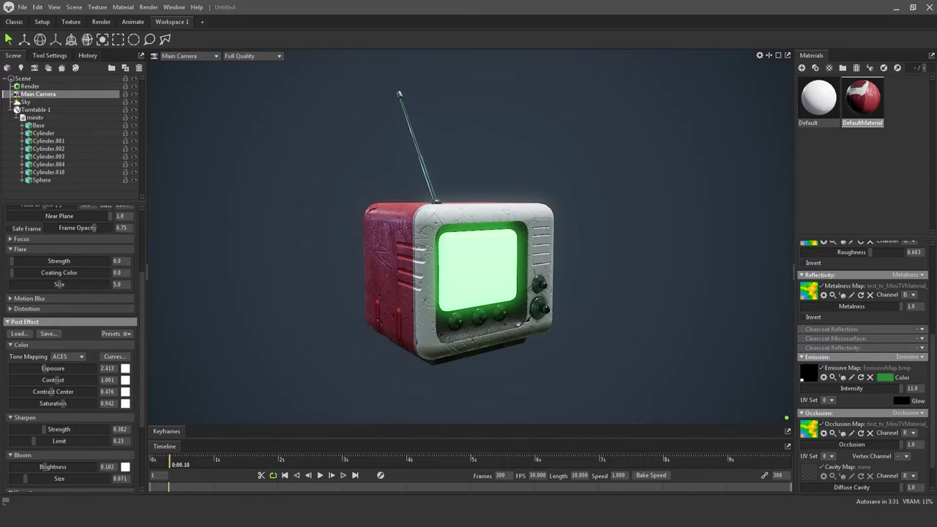
pyautogui.scroll(-2, 73, 348)
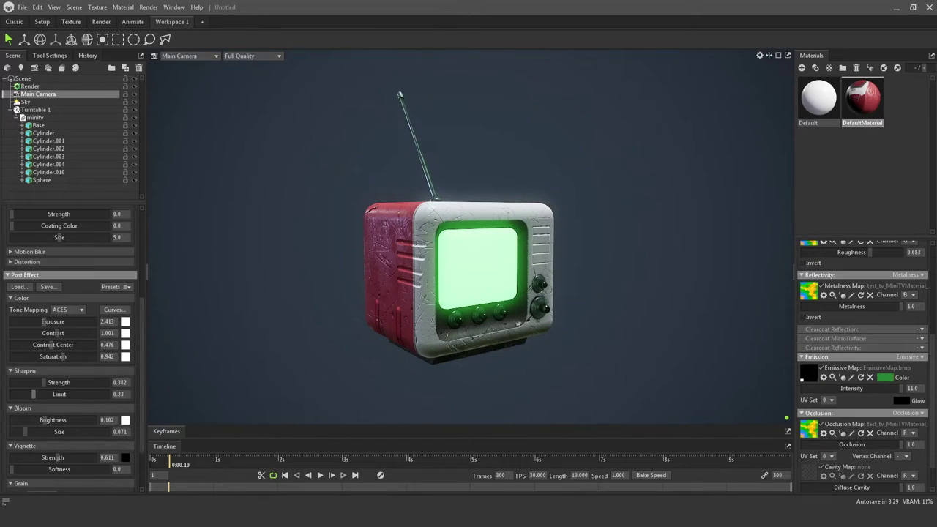
pyautogui.scroll(7, 70, 348)
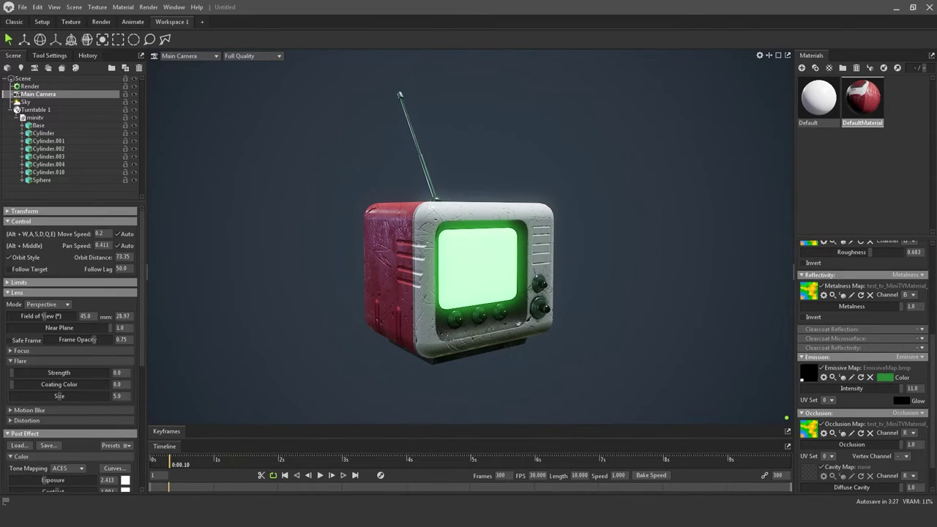
# Enable Post Effect depth of field on the main camera and focus it on the TV screen at a distance of about 62.77
pyautogui.click(27, 101)
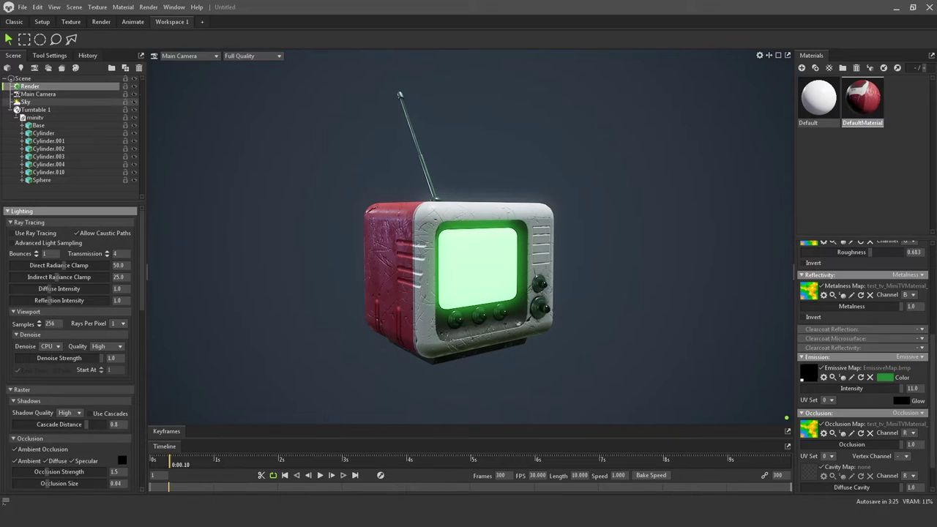
pyautogui.click(38, 95)
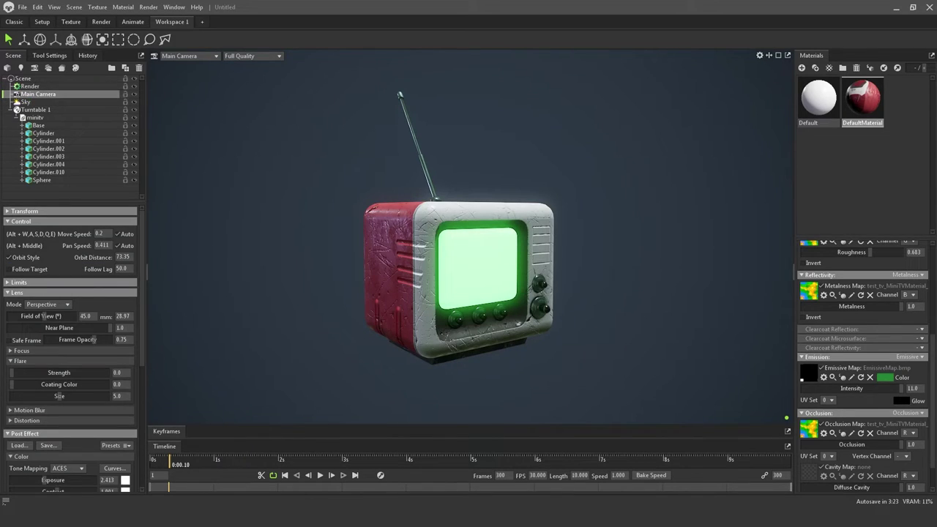
pyautogui.scroll(-1, 36, 355)
pyautogui.click(21, 327)
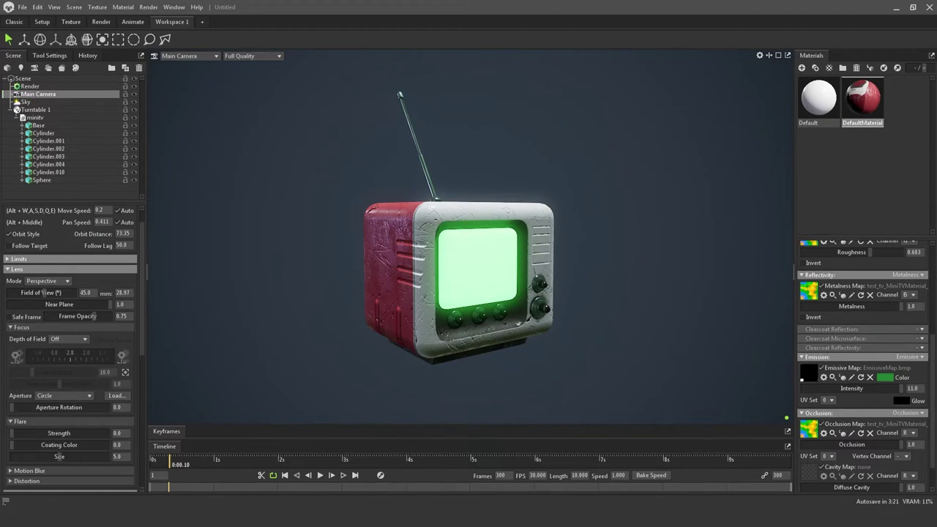
pyautogui.click(69, 339)
pyautogui.click(69, 358)
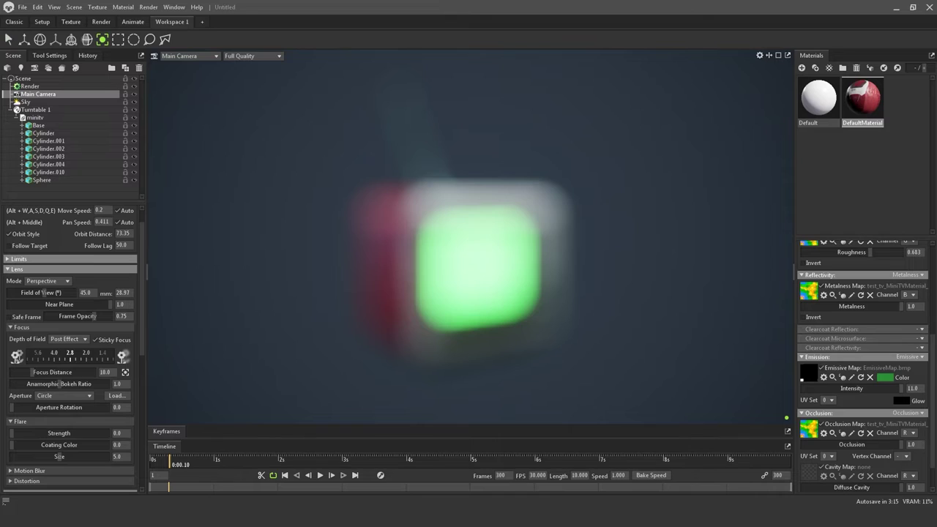
pyautogui.middleClick(477, 268)
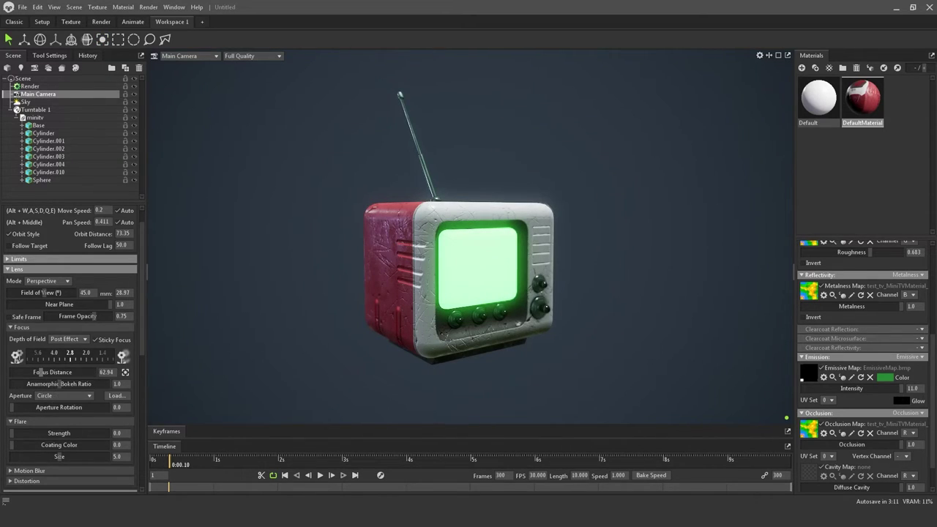
pyautogui.moveTo(42, 373); pyautogui.dragTo(38, 373)
# Play the turntable animation briefly, pause it and return the playhead to the start of the timeline
pyautogui.click(320, 475)
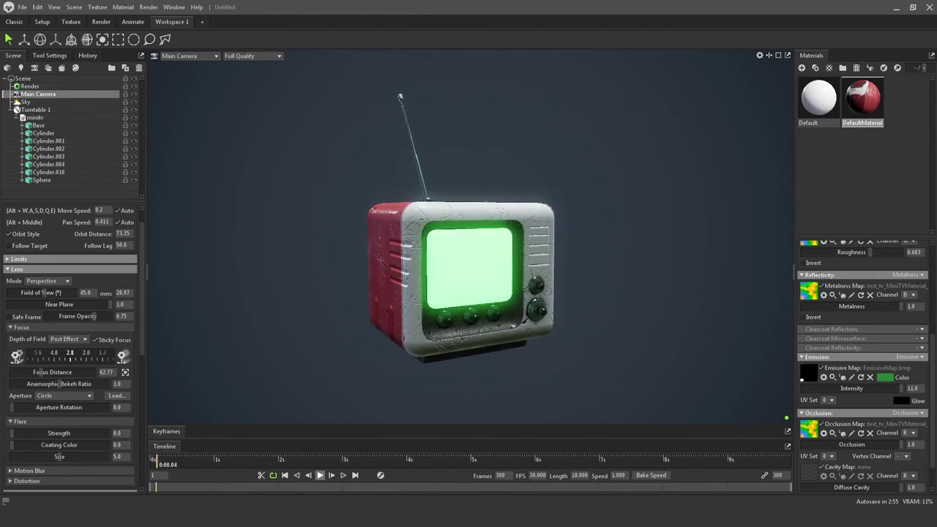
pyautogui.click(320, 475)
pyautogui.moveTo(156, 460); pyautogui.dragTo(150, 460)
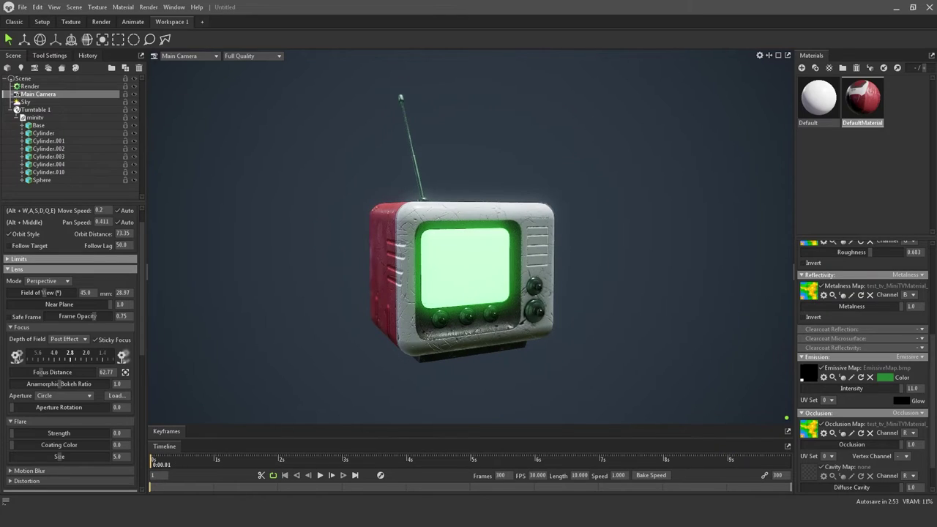
# Set the compression quality of the render's video output to 75
pyautogui.scroll(-4, 70, 351)
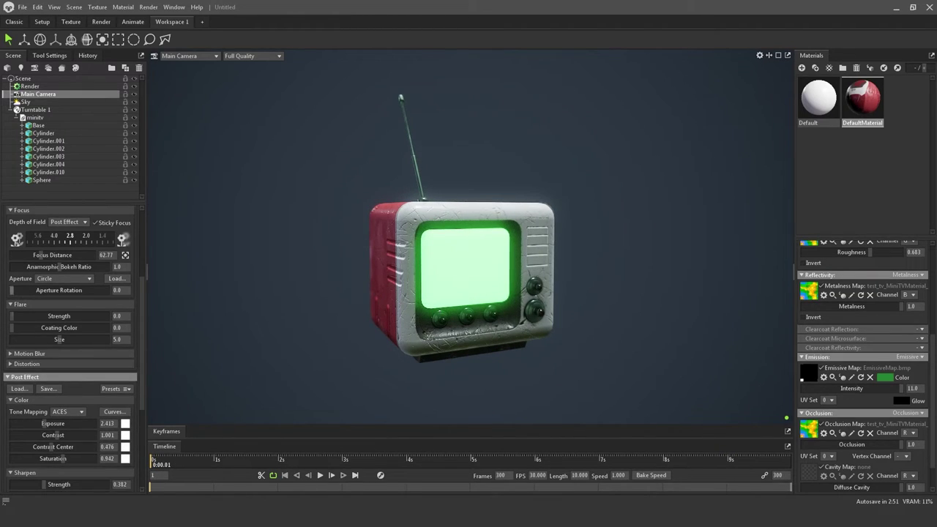
pyautogui.scroll(2, 11, 291)
pyautogui.click(30, 86)
pyautogui.scroll(-10, 70, 336)
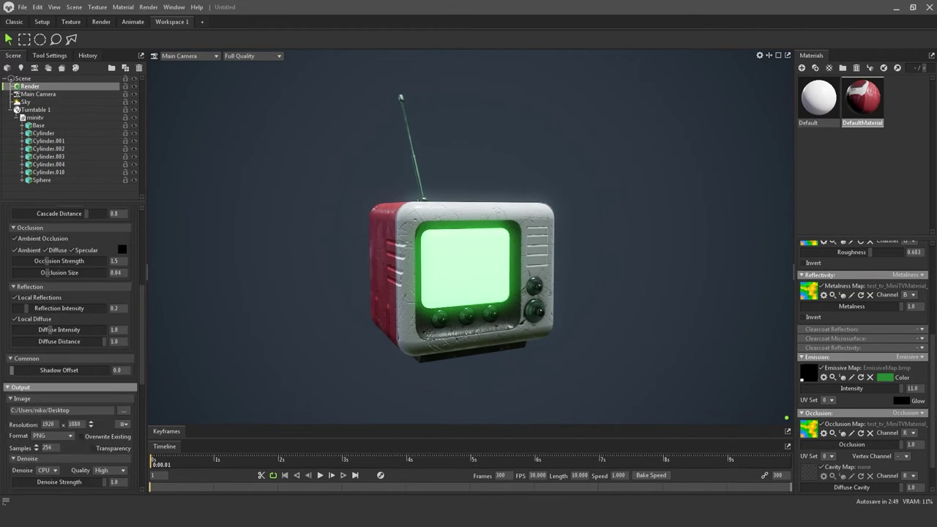
pyautogui.scroll(3, 69, 348)
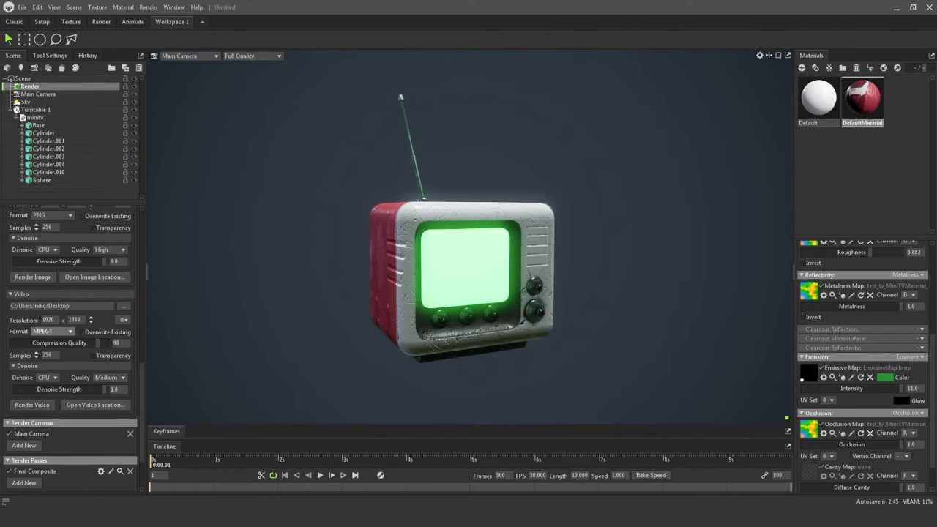
pyautogui.scroll(-2, 69, 337)
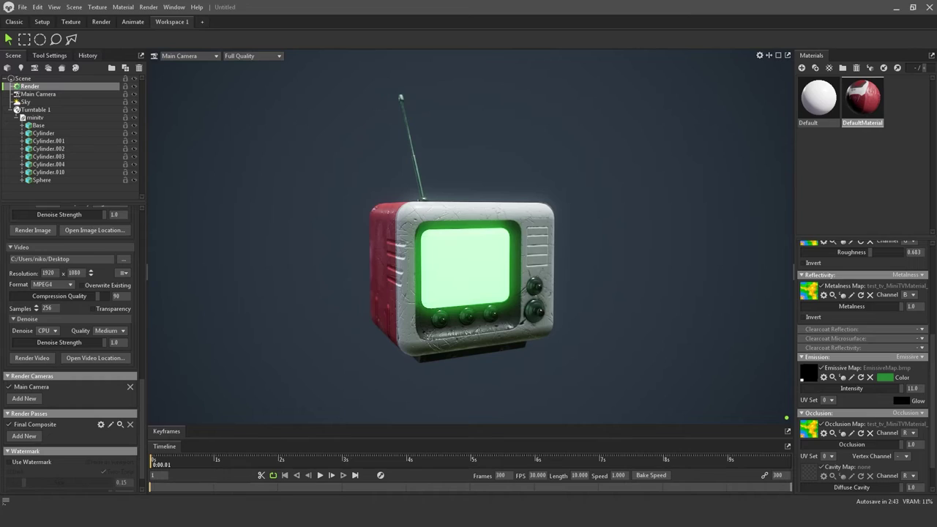
pyautogui.scroll(1, 70, 344)
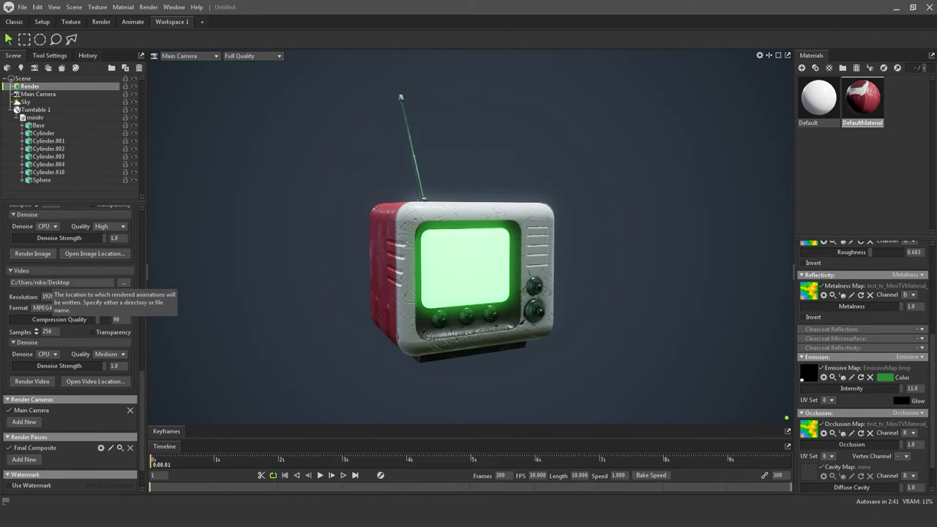
pyautogui.scroll(-2, 52, 284)
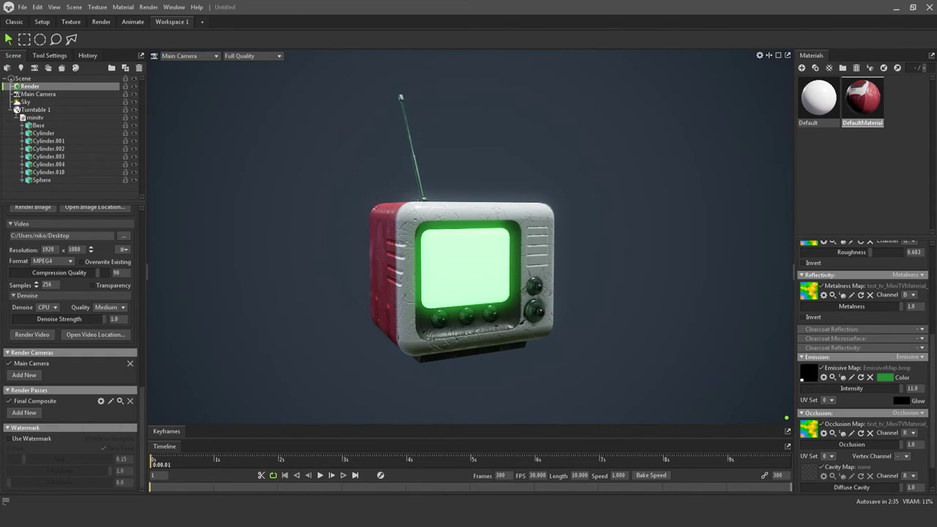
pyautogui.write('75')
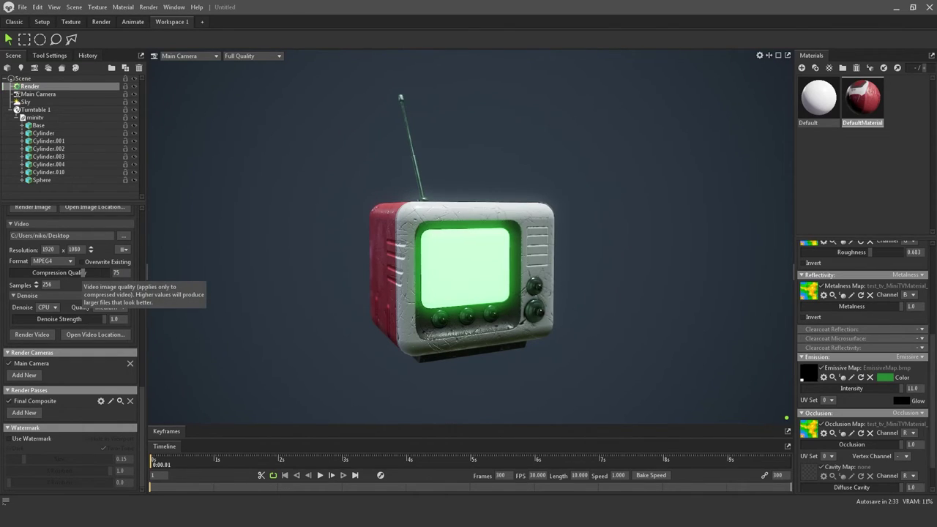
pyautogui.click(52, 260)
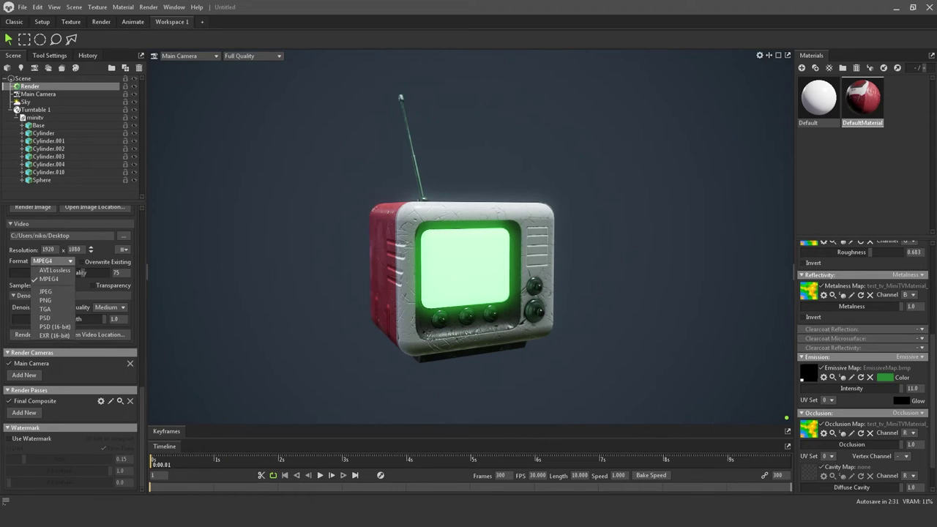
pyautogui.click(54, 261)
pyautogui.click(123, 249)
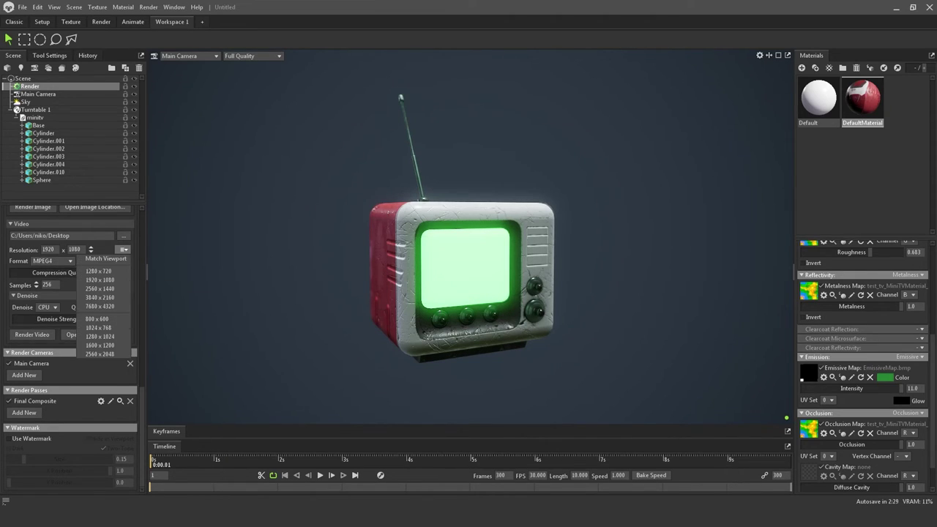
pyautogui.click(123, 249)
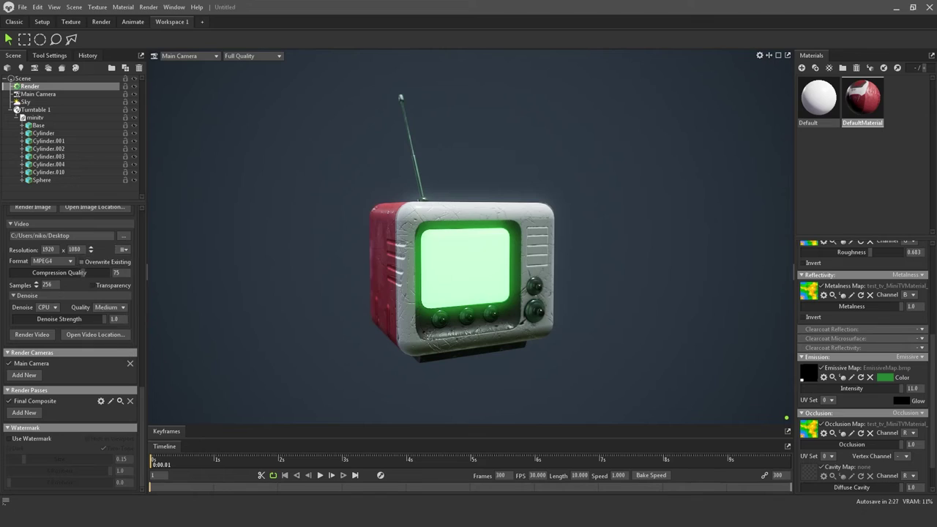
# Switch the video output's denoiser to GPU and set its samples to 128
pyautogui.click(45, 306)
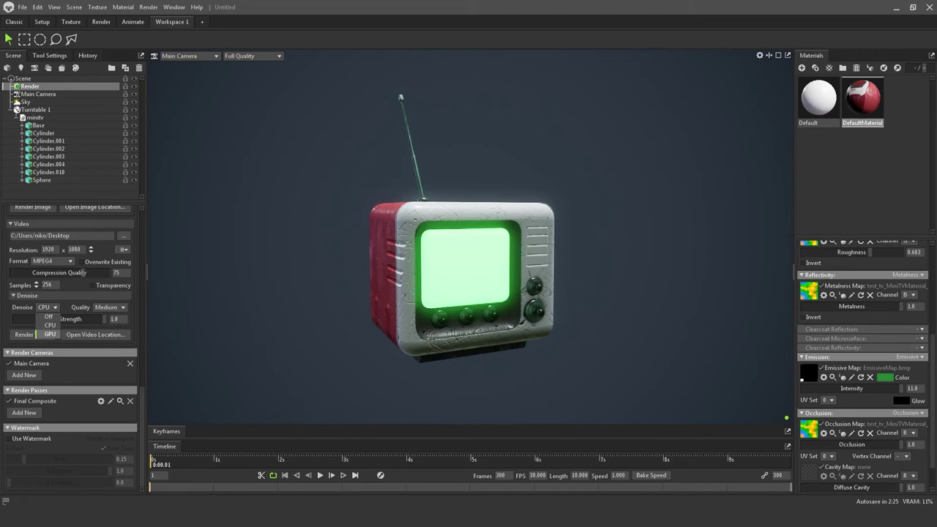
pyautogui.click(45, 334)
pyautogui.click(110, 306)
pyautogui.click(109, 308)
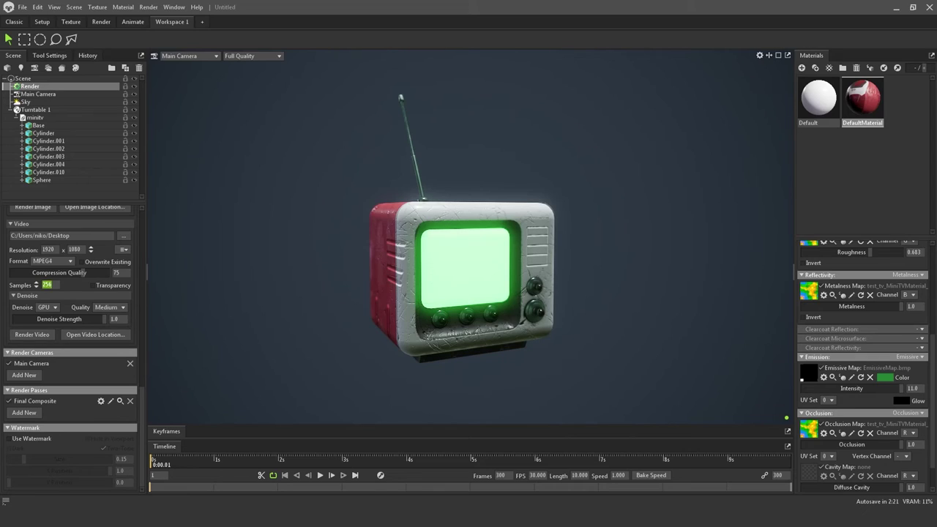
pyautogui.press('Return')
# Render all videos of the turntable scene with the current output settings
pyautogui.click(148, 7)
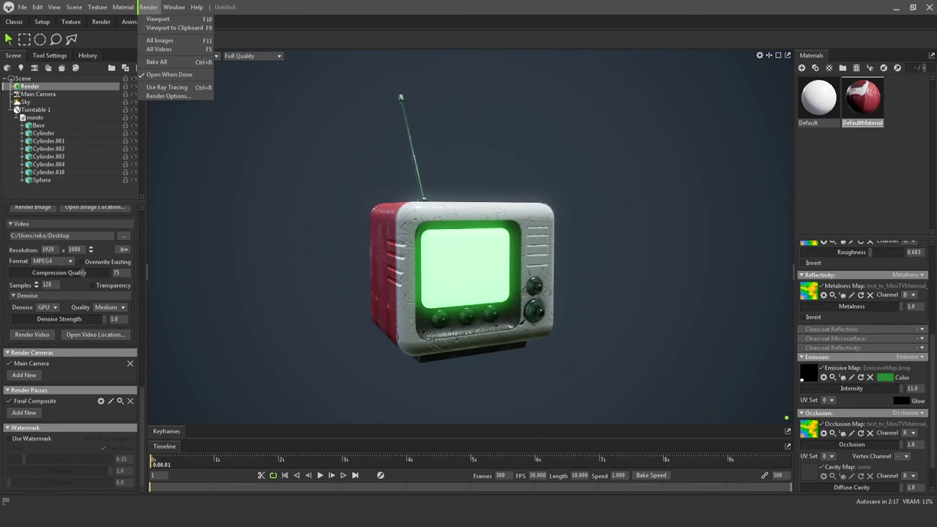
pyautogui.click(159, 49)
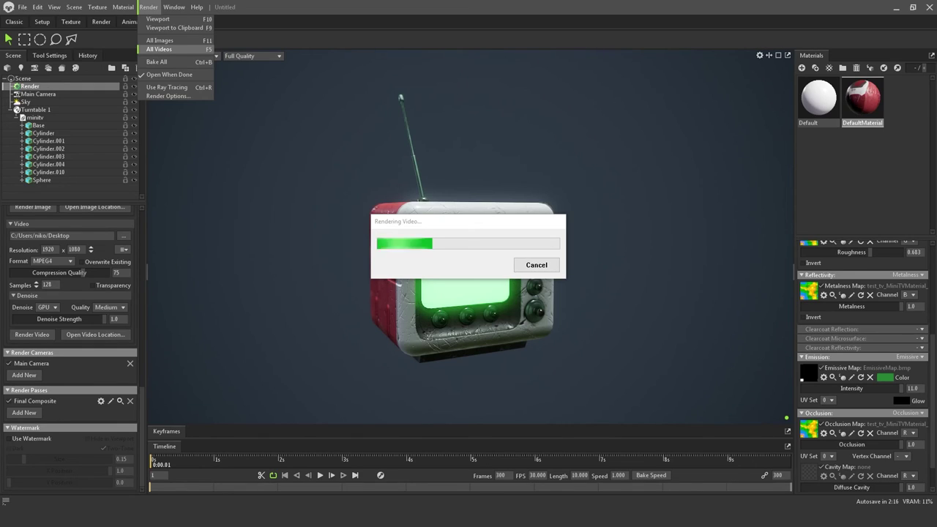
pyautogui.press('XF86AudioPlay')
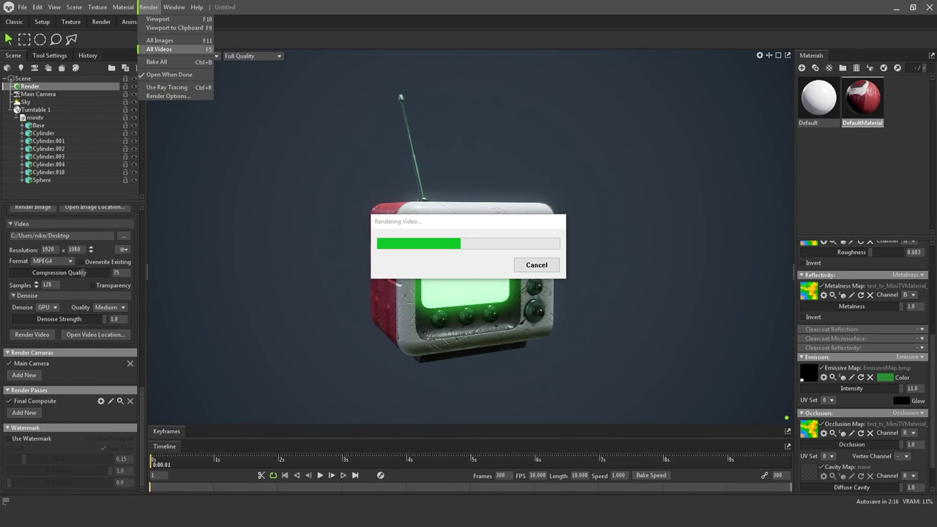